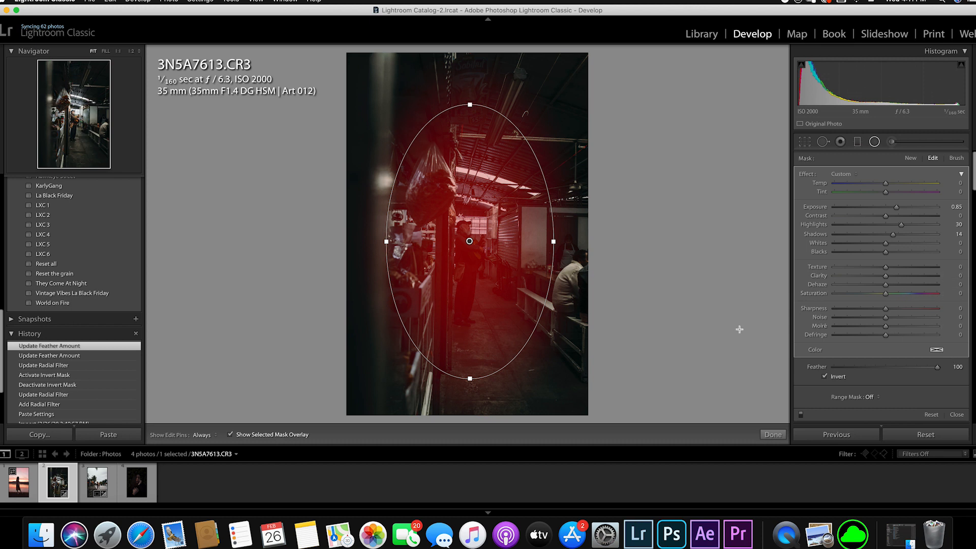
- Hide the radial filter's mask overlay, set its Exposure to 0.39, Highlights to 28 and Shadows to 15, and finish editing it
left_click(308, 432)
left_click_drag(896, 207, 895, 236)
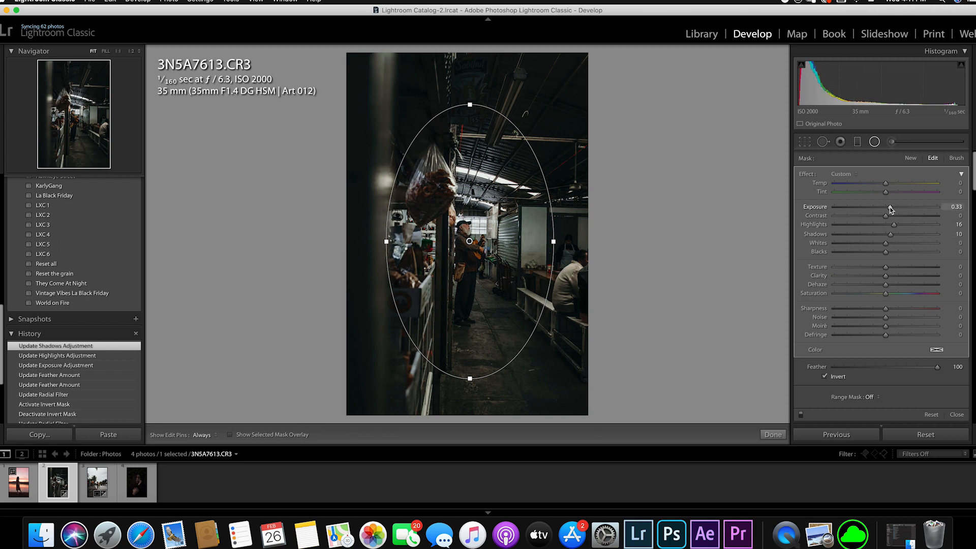
left_click_drag(888, 212, 888, 211)
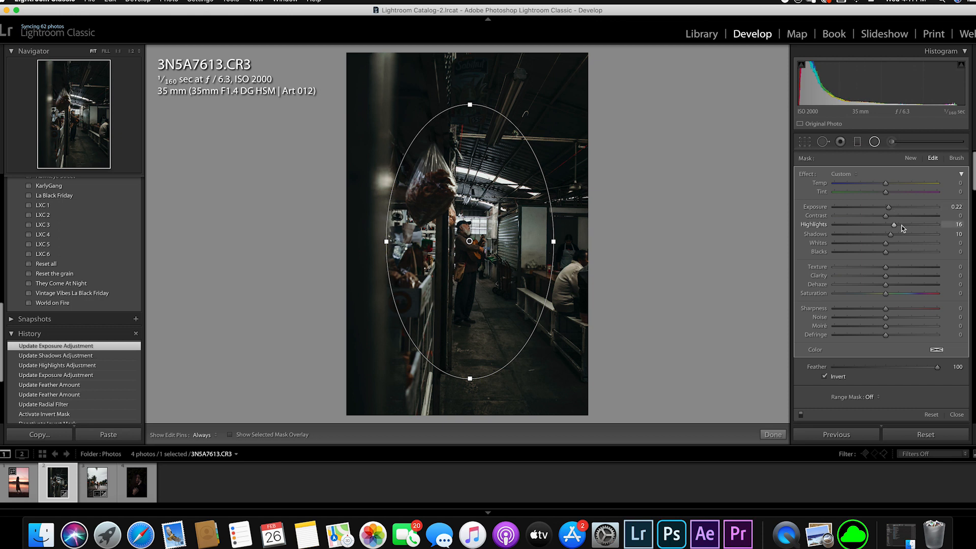
left_click_drag(902, 226, 894, 235)
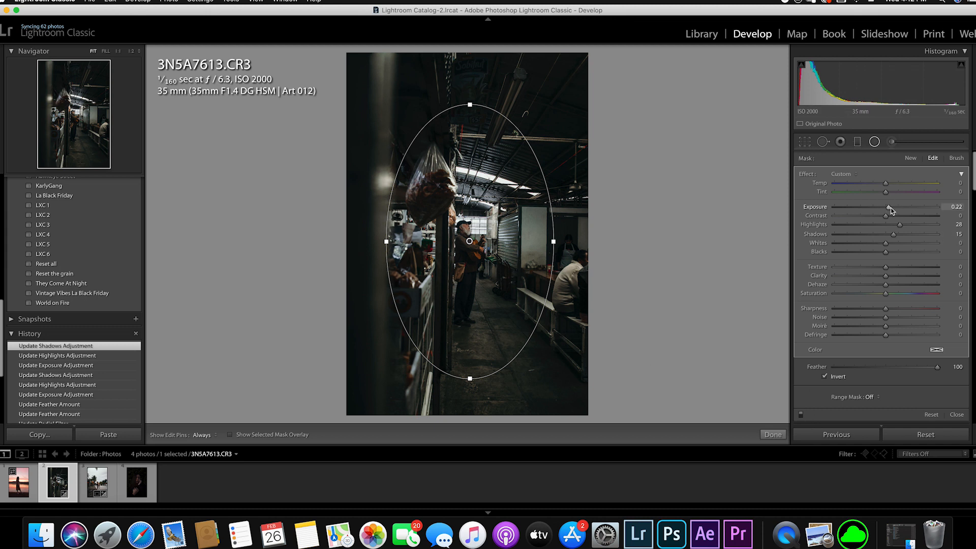
left_click_drag(891, 208, 893, 207)
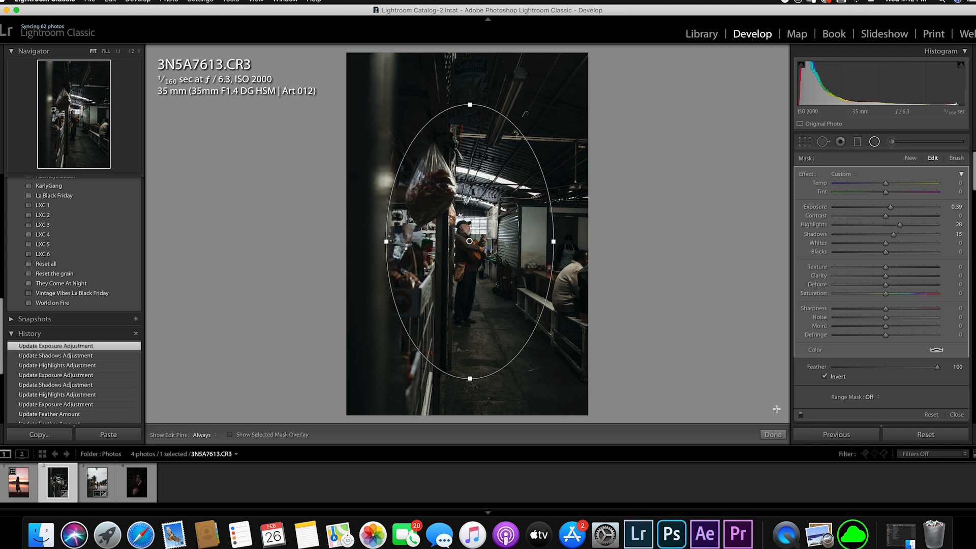
left_click(772, 434)
- Compare the photo's Paste Settings history state with its latest exposure adjustment to see the effect of the radial filter
scroll(49, 397, "down", 4)
left_click(48, 399)
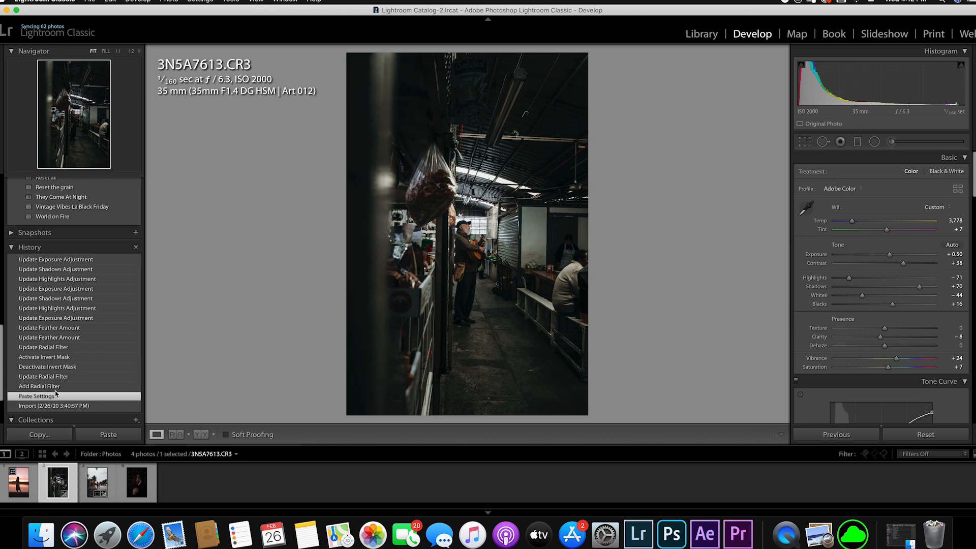
left_click(68, 261)
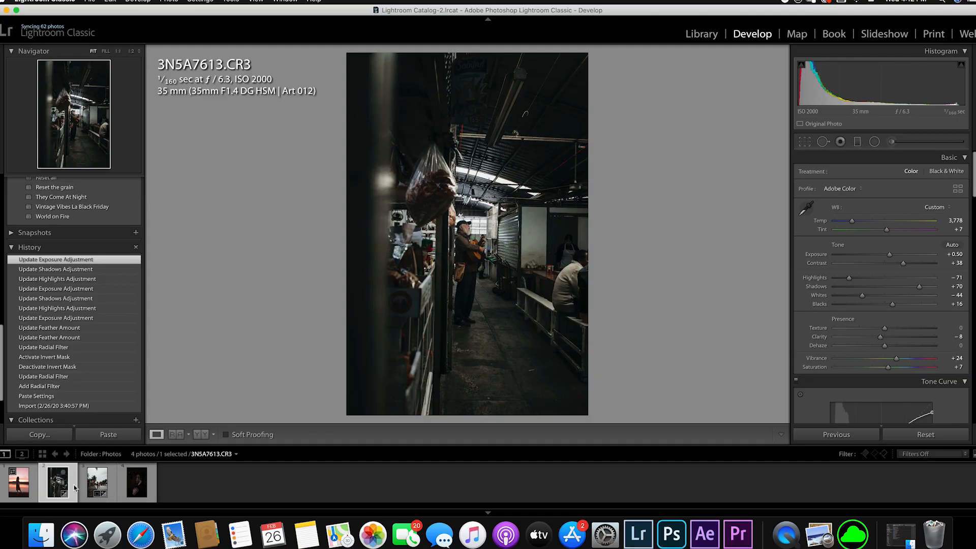
- Open the goat photo 3N5A7735.CR3 and position a graduated filter upward from the ground, using the mask overlay to check its coverage
left_click(89, 483)
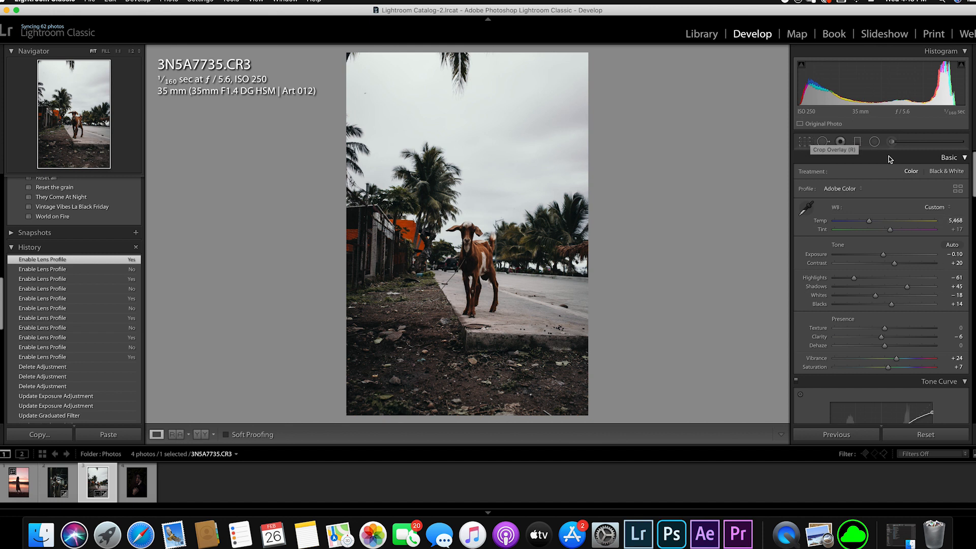
left_click(856, 142)
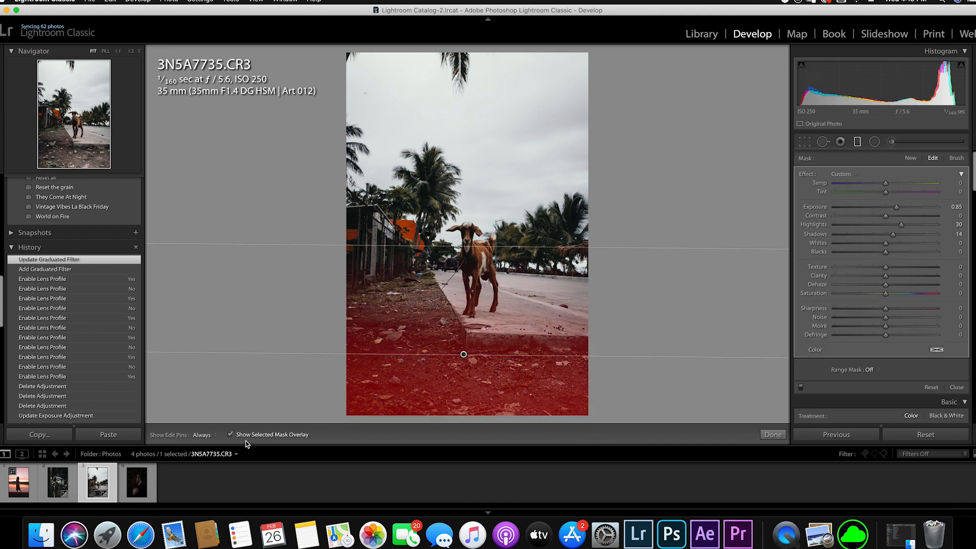
left_click(245, 441)
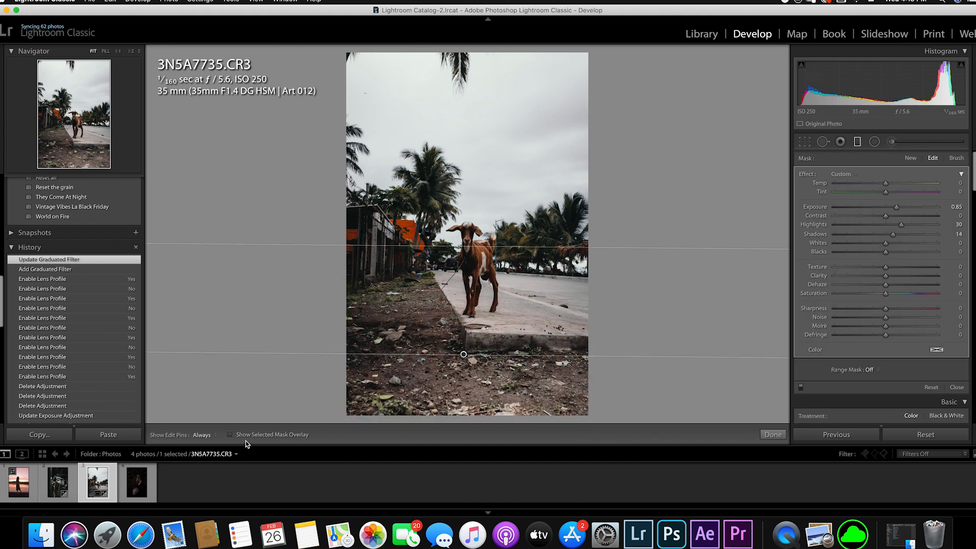
left_click(229, 435)
left_click_drag(464, 355, 469, 401)
left_click_drag(485, 295, 476, 118)
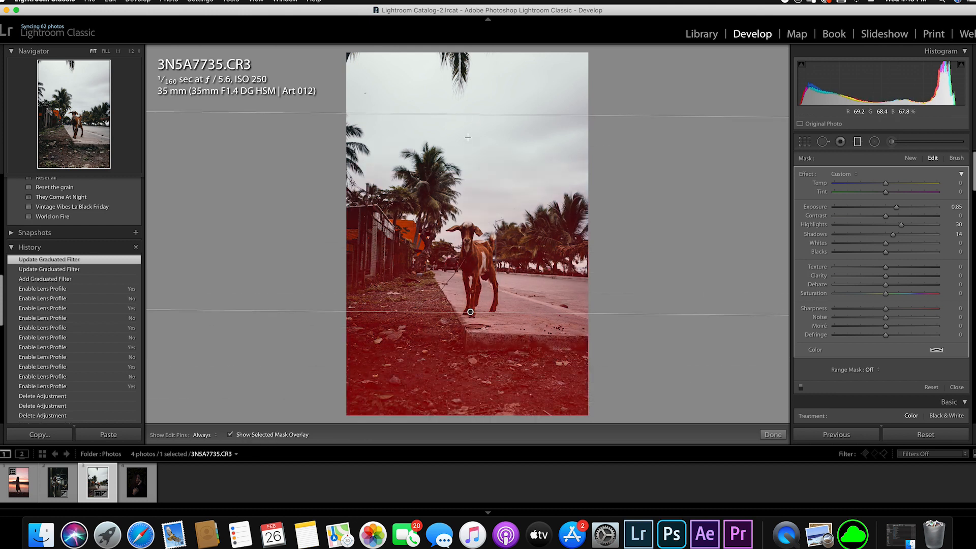
left_click_drag(470, 312, 463, 409)
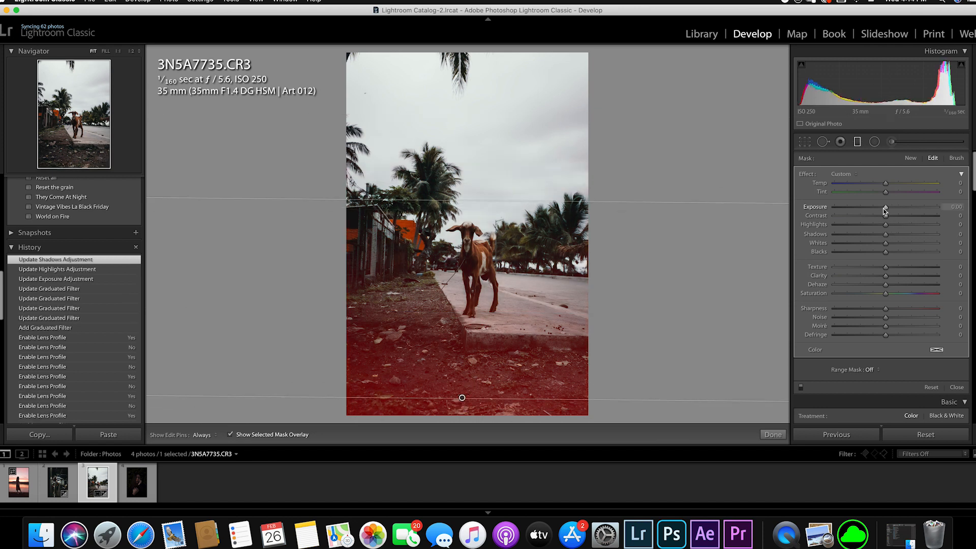
key("o")
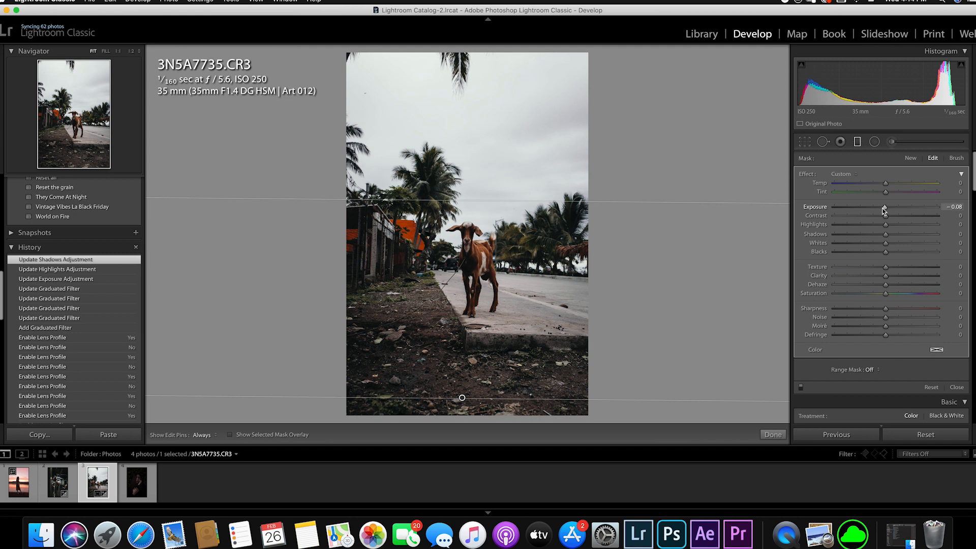
- Set the ground filter's Exposure to -1.66, Highlights to -20, Clarity to 20 and Shadows to -24
left_click_drag(880, 208, 875, 230)
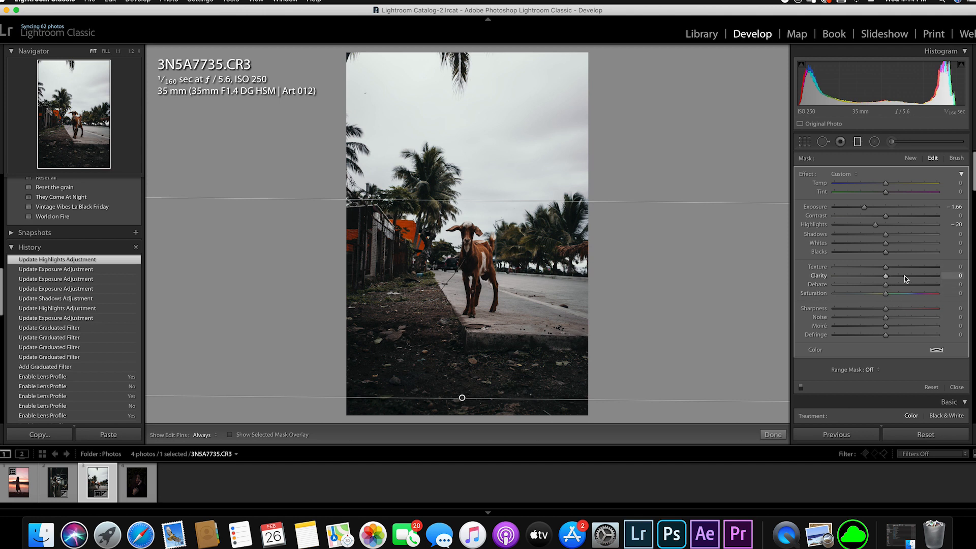
left_click_drag(905, 276, 897, 284)
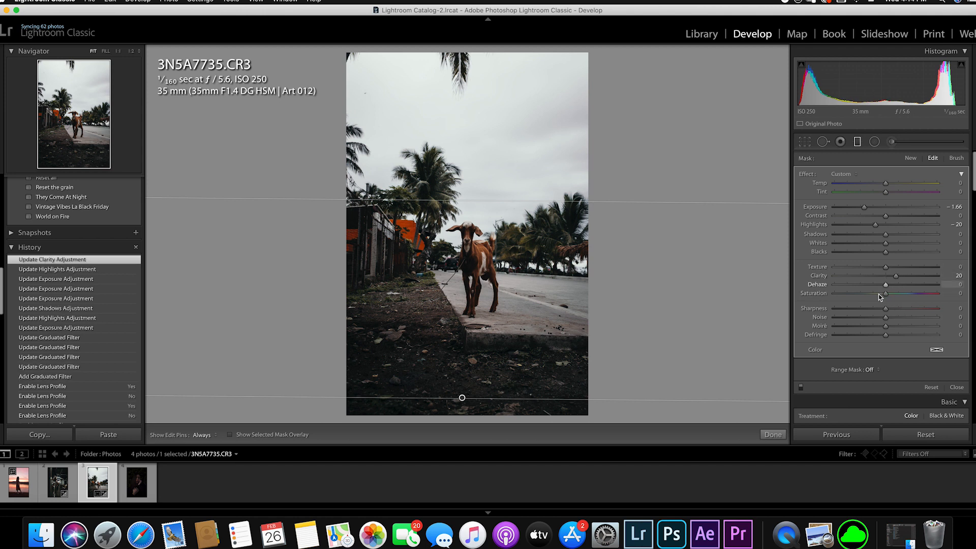
left_click(874, 234)
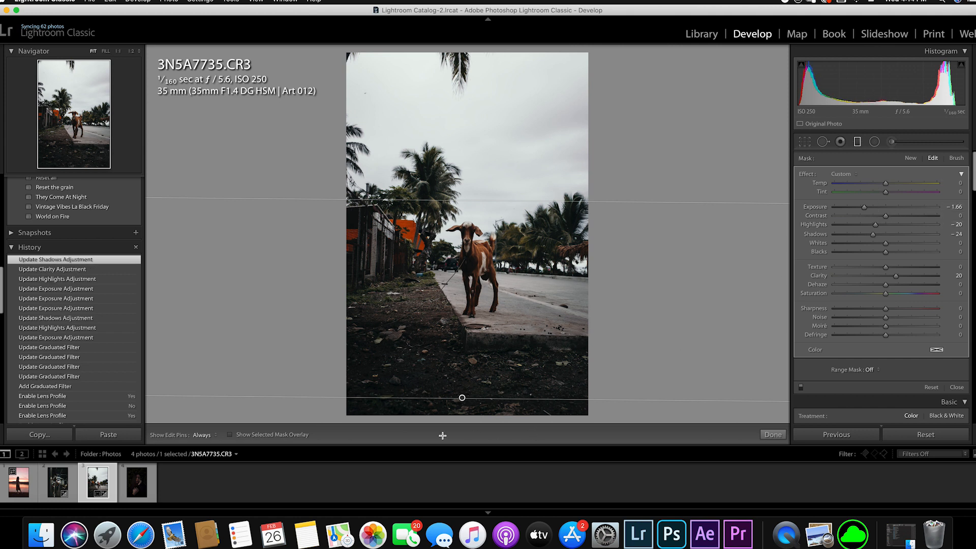
- Duplicate the ground filter, angle the copy over the photo's left side, and set Exposure to -0.33, Highlights to -11 and Shadows to -14
right_click(461, 399)
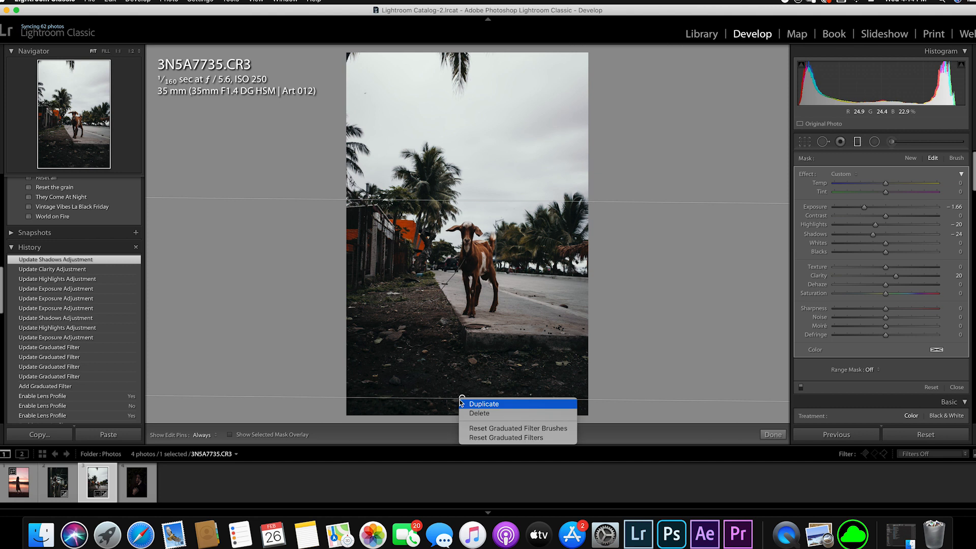
left_click(489, 407)
left_click_drag(463, 397, 364, 307)
left_click_drag(570, 311, 388, 447)
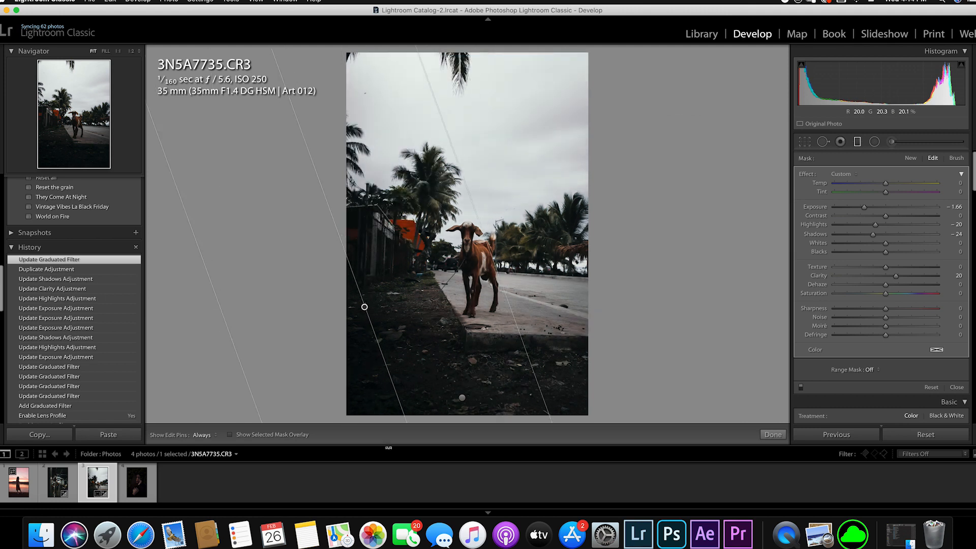
mouse_move(370, 306)
left_mouse_down()
mouse_move(385, 301)
mouse_move(380, 310)
mouse_move(375, 304)
left_mouse_up()
left_click_drag(870, 208, 879, 234)
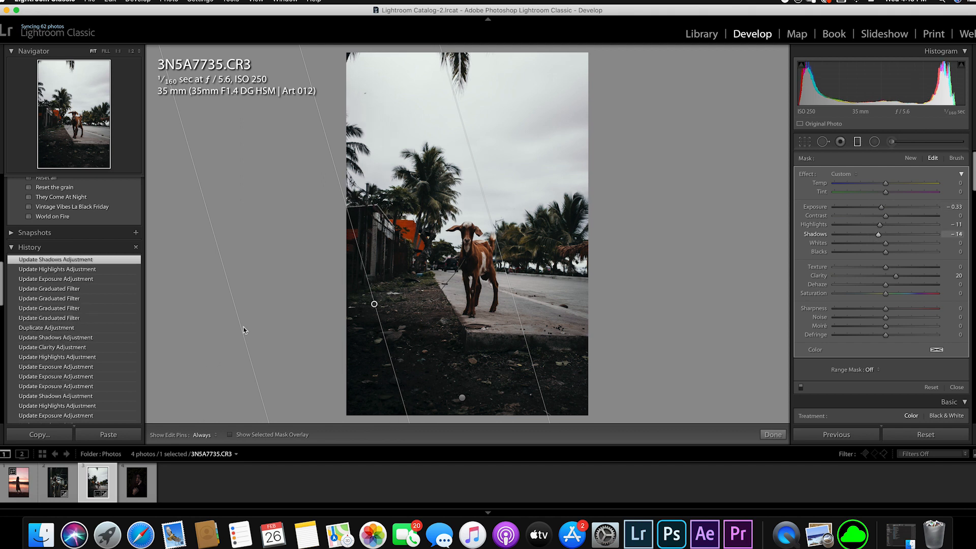
- Duplicate the left-side graduated filter and angle the copy over the lower right corner of the photo
left_click_drag(374, 304, 429, 304)
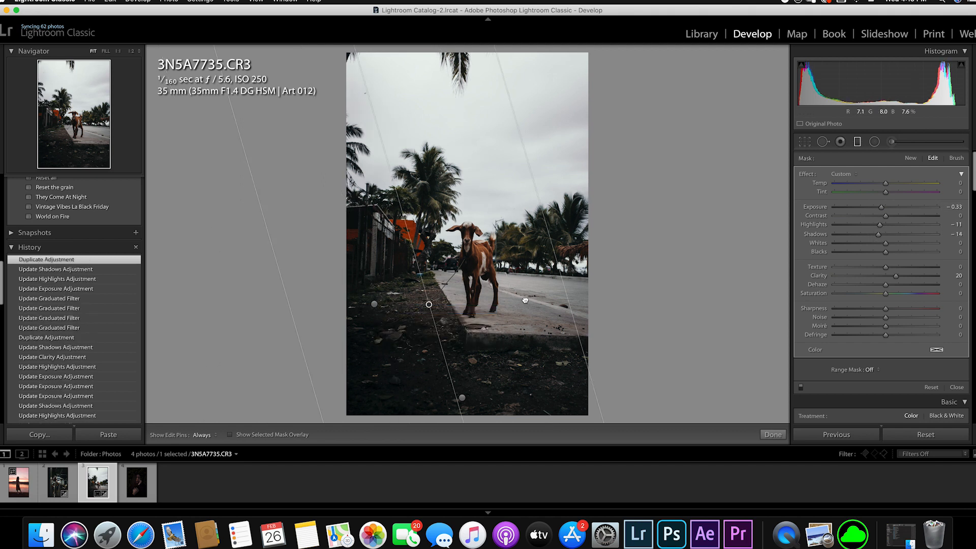
left_click_drag(525, 301, 560, 298)
left_click_drag(524, 186, 530, 357)
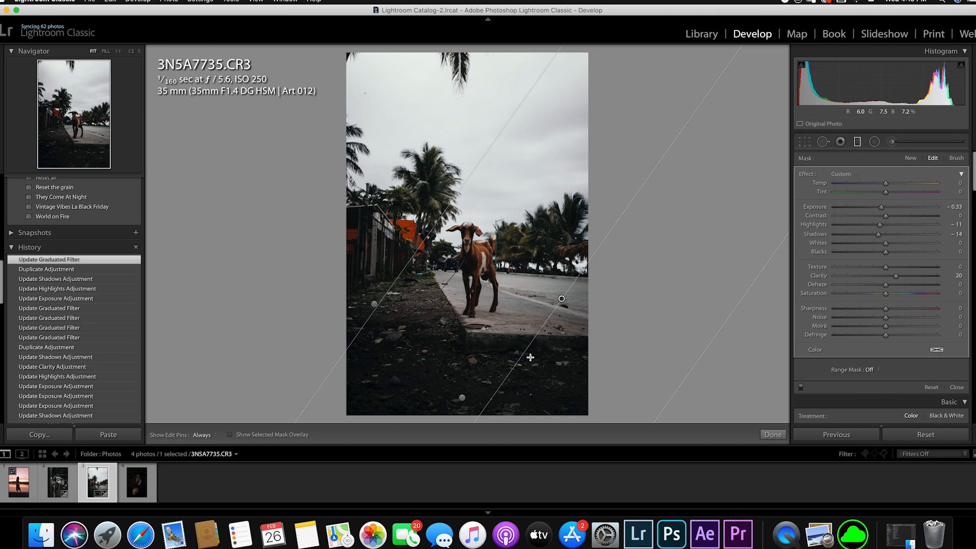
left_click_drag(560, 299, 555, 295)
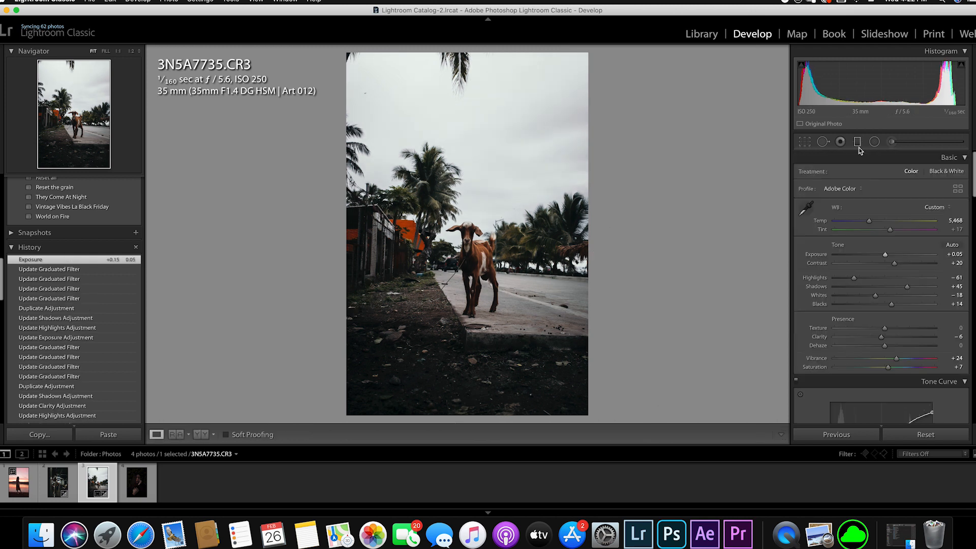
- Add an inverted radial filter around the goat with Exposure 0.22, Highlights 9 and Shadows 3
left_click(874, 141)
left_click_drag(471, 254, 526, 340)
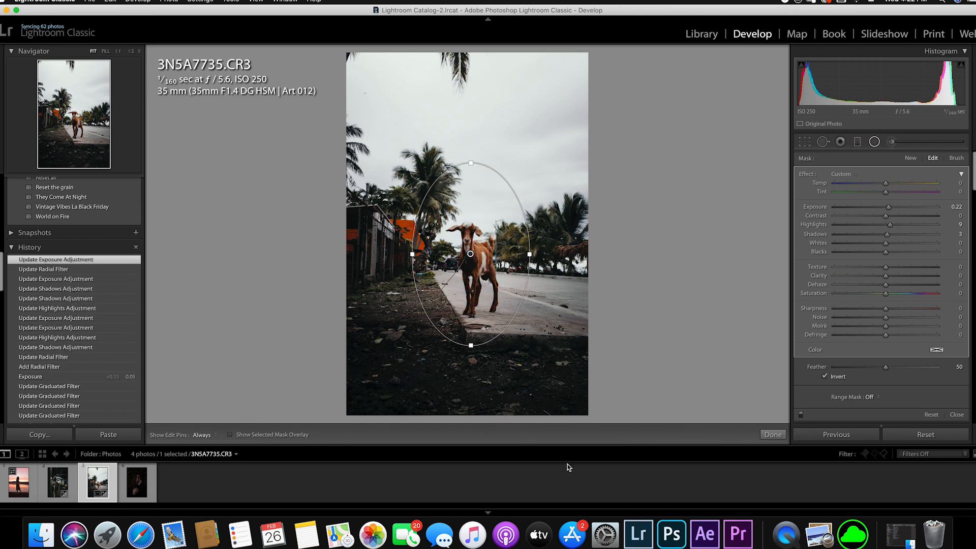
key("super+equal")
key("super+equal")
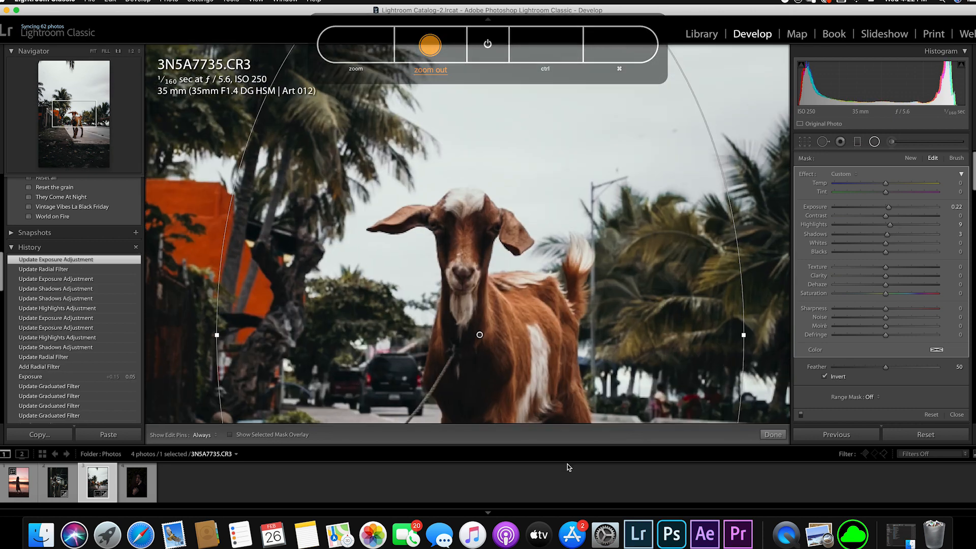
- Add a second inverted radial filter over the goat's face, set its Feather to 100, and reduce its Highlights and Exposure
left_click(910, 159)
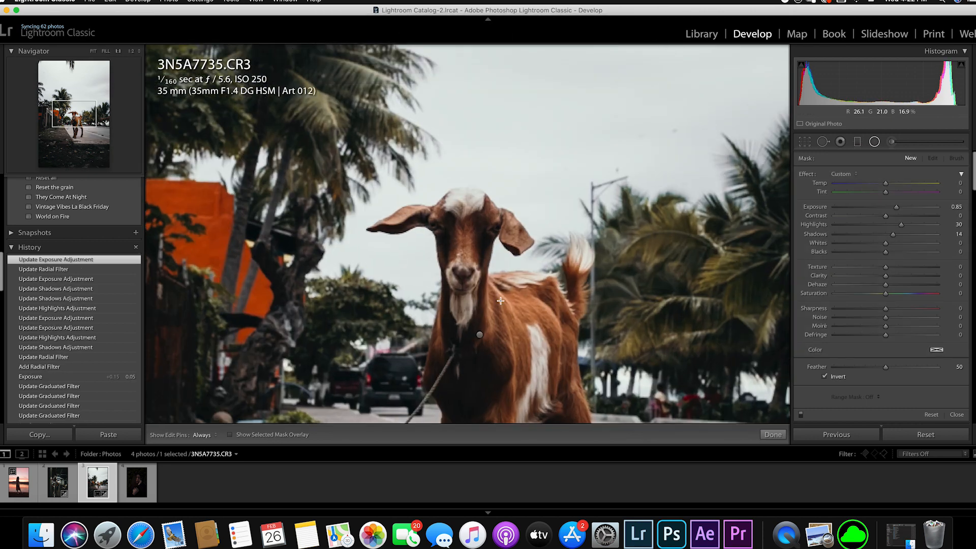
left_click_drag(456, 214, 501, 301)
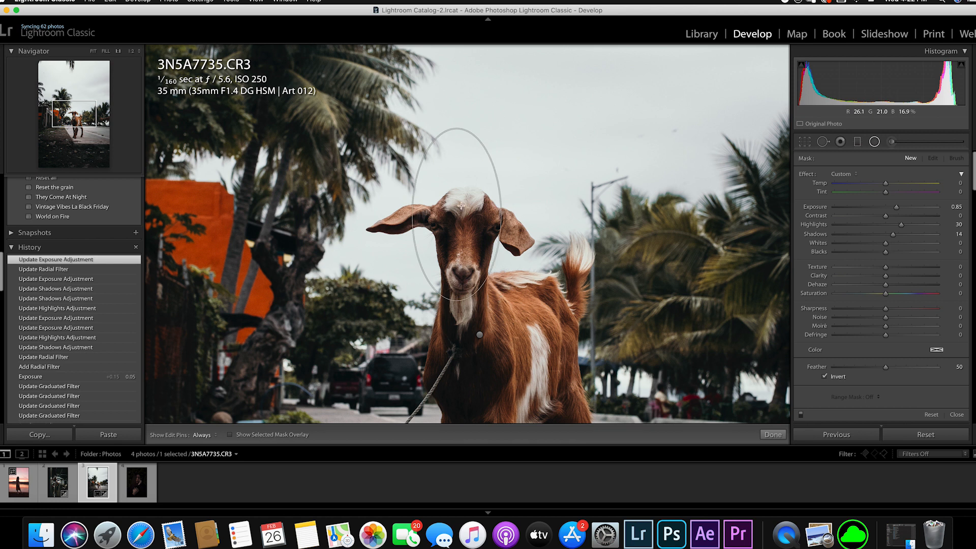
left_click_drag(454, 214, 463, 229)
left_click_drag(886, 367, 950, 371)
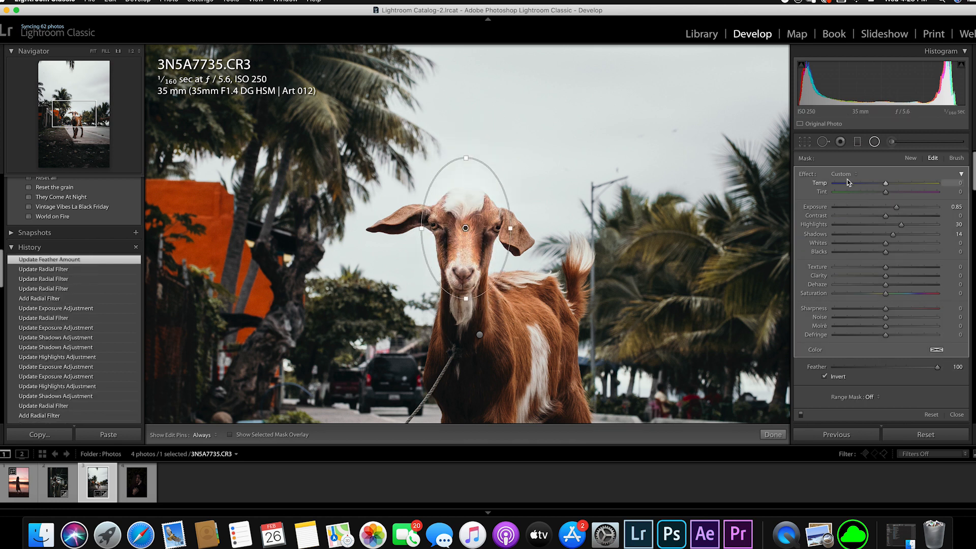
left_click_drag(901, 228, 892, 207)
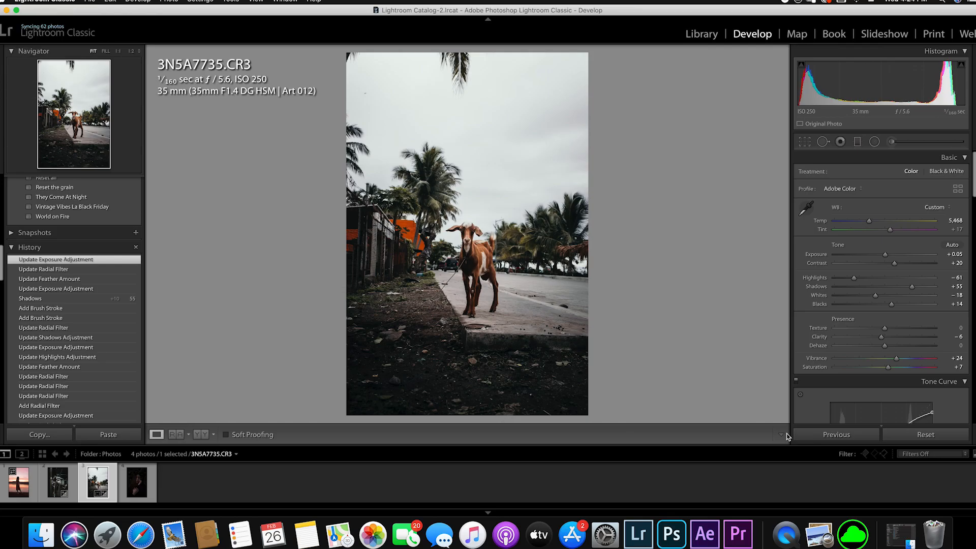
- Add a graduated filter with the Iris Enhance effect over the sky, centering it on the goat's body
left_click(857, 142)
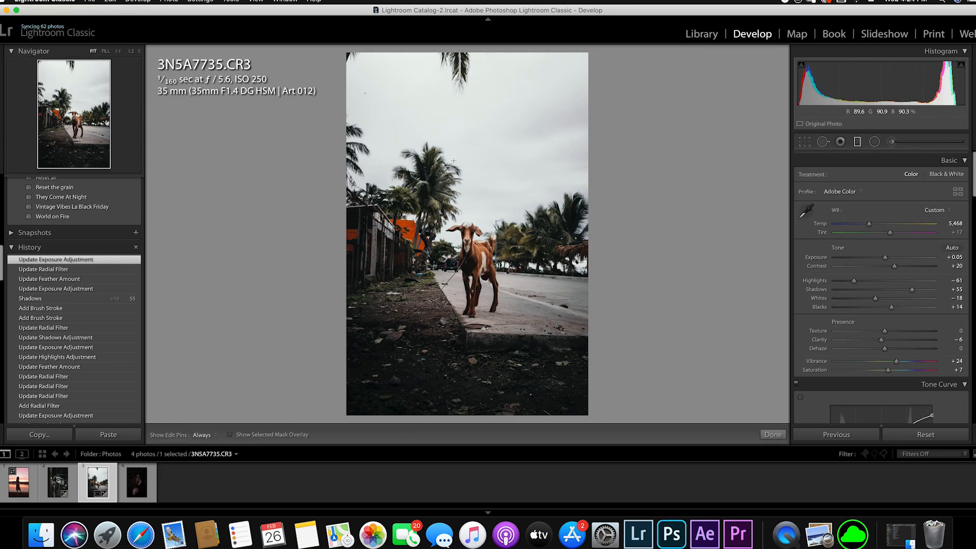
left_click_drag(497, 246, 479, 284)
left_click_drag(480, 223, 479, 264)
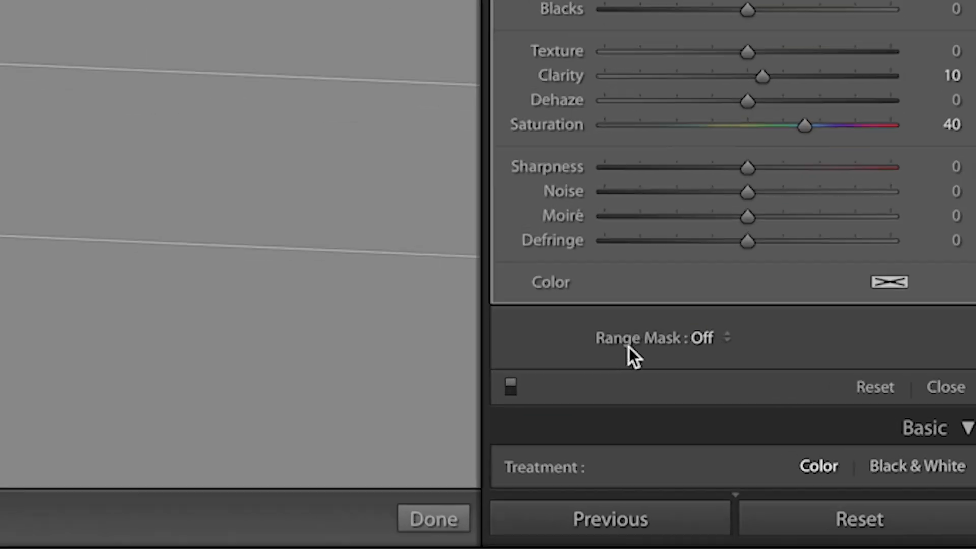
- Apply a Luminance range mask to the sky filter, show the mask, limit its range to 71/100, and move the filter slightly lower
left_click(870, 370)
left_click(736, 376)
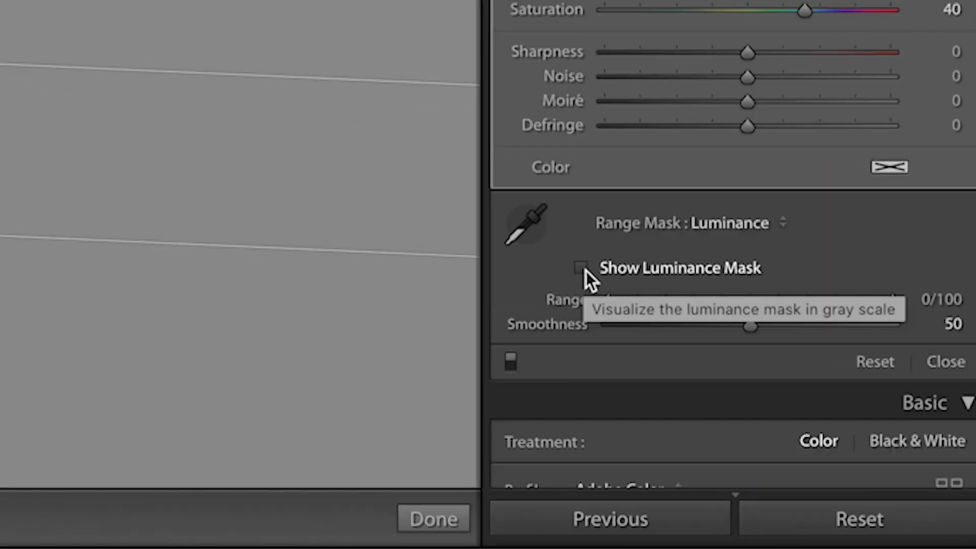
left_click(584, 270)
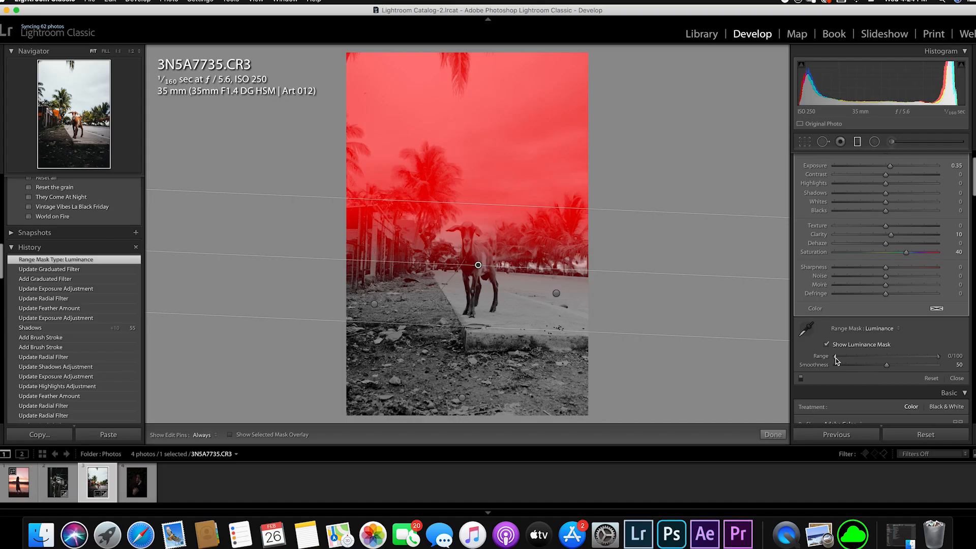
left_click_drag(849, 357, 912, 364)
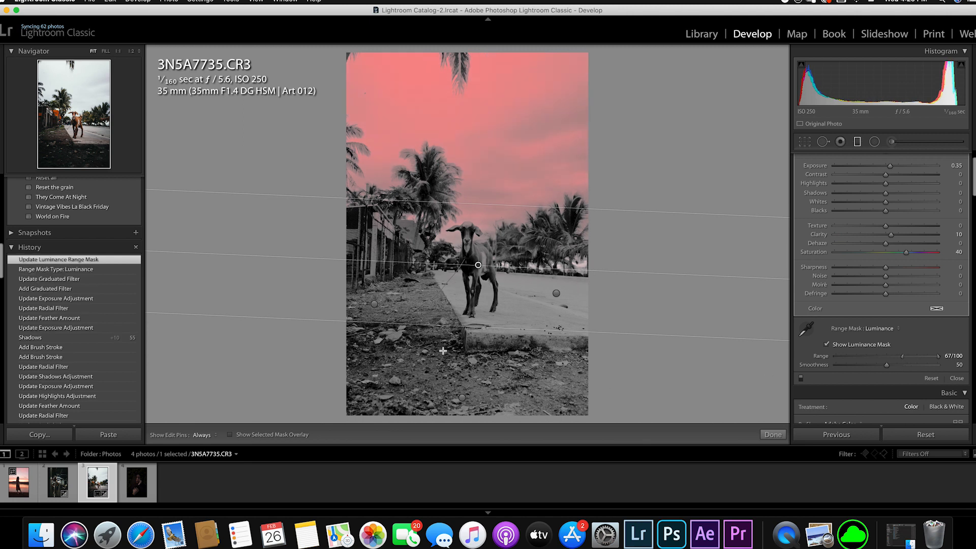
left_click_drag(488, 327, 490, 335)
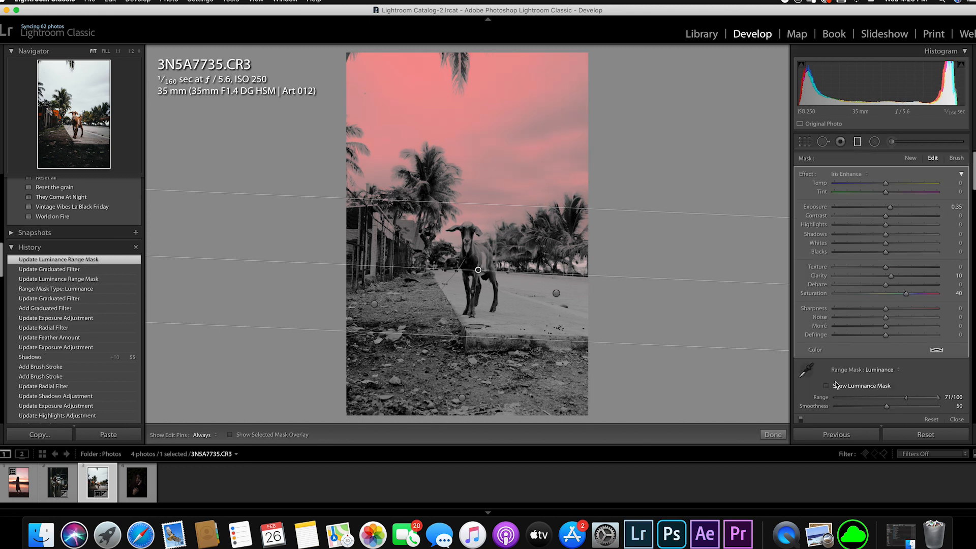
- Hide the luminance mask, reset the sky filter's Saturation and Clarity, and set its Exposure to 0.72
left_click(836, 386)
double_click(814, 293)
double_click(819, 276)
mouse_move(890, 207)
left_mouse_down()
mouse_move(854, 210)
mouse_move(894, 208)
left_mouse_up()
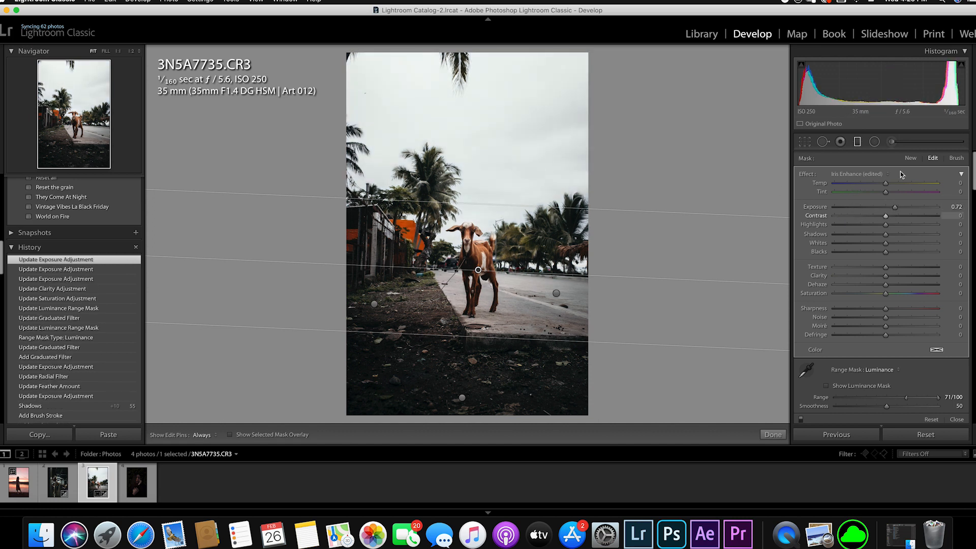
- Show the sky filter's luminance mask and erase it from the goat's head and ears using the brush with Auto Mask
left_click(827, 385)
left_click(956, 159)
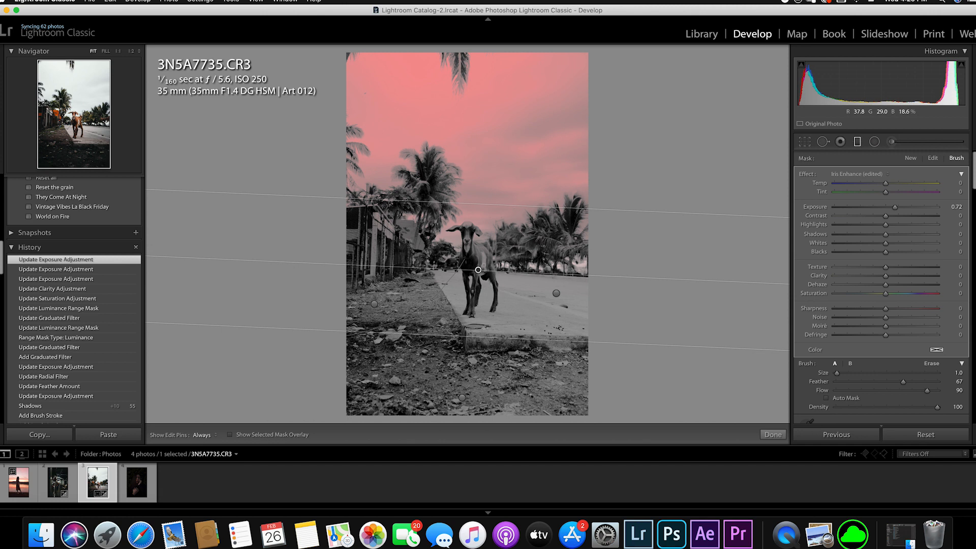
key("z")
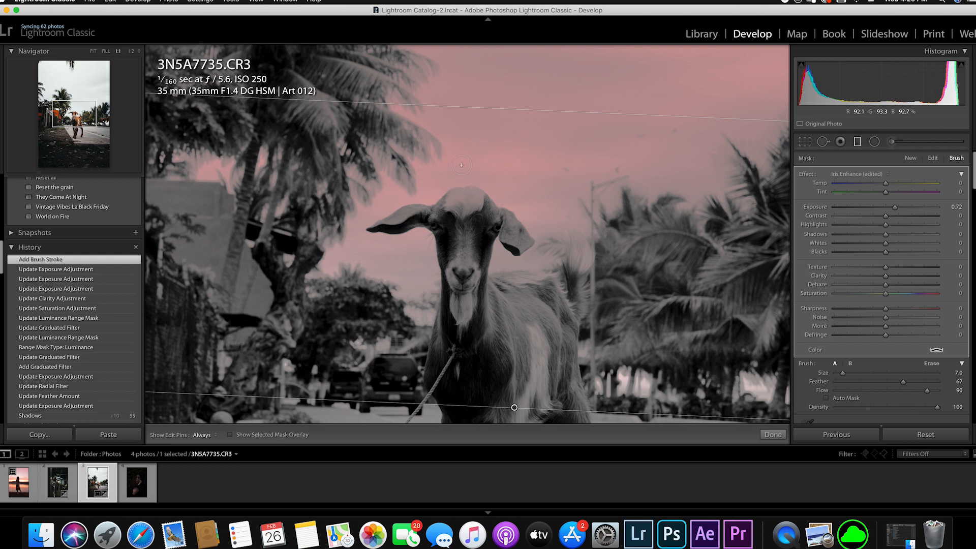
key("alt")
key("alt")
key("h")
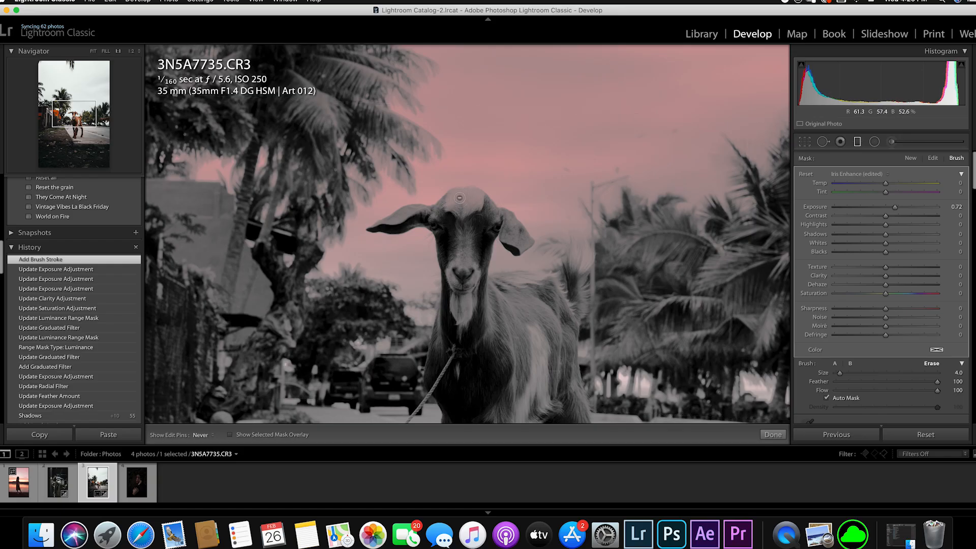
mouse_move(471, 198)
left_mouse_down()
mouse_move(452, 237)
mouse_move(506, 219)
mouse_move(513, 239)
left_mouse_up()
left_click_drag(422, 211, 399, 225)
- Reduce the eraser size to 2.0 and erase the sky filter's mask along the goat's back
key("bracketleft")
key("bracketleft")
key("h")
mouse_move(497, 266)
left_mouse_down()
mouse_move(501, 277)
mouse_move(573, 288)
mouse_move(585, 265)
mouse_move(570, 279)
left_mouse_up()
left_click_drag(569, 272, 564, 286)
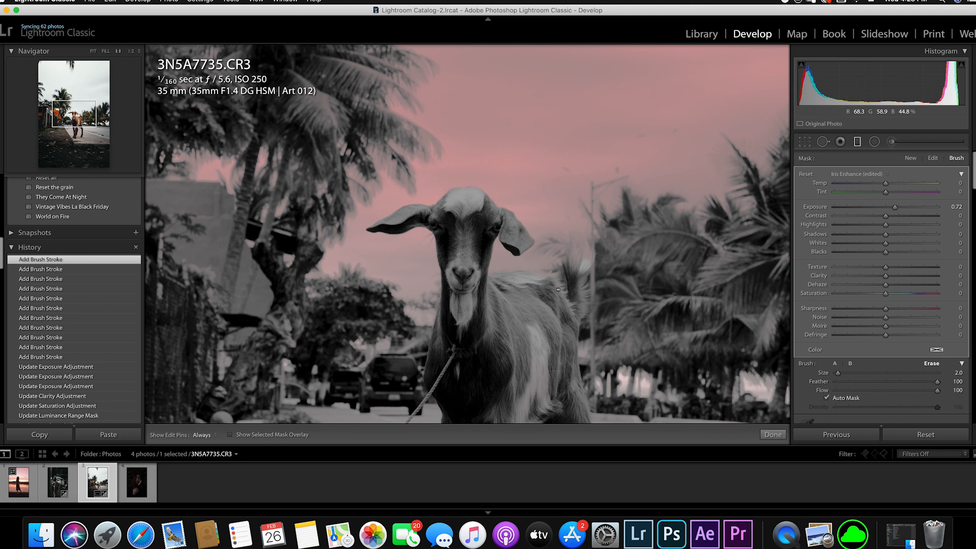
key("super+equal")
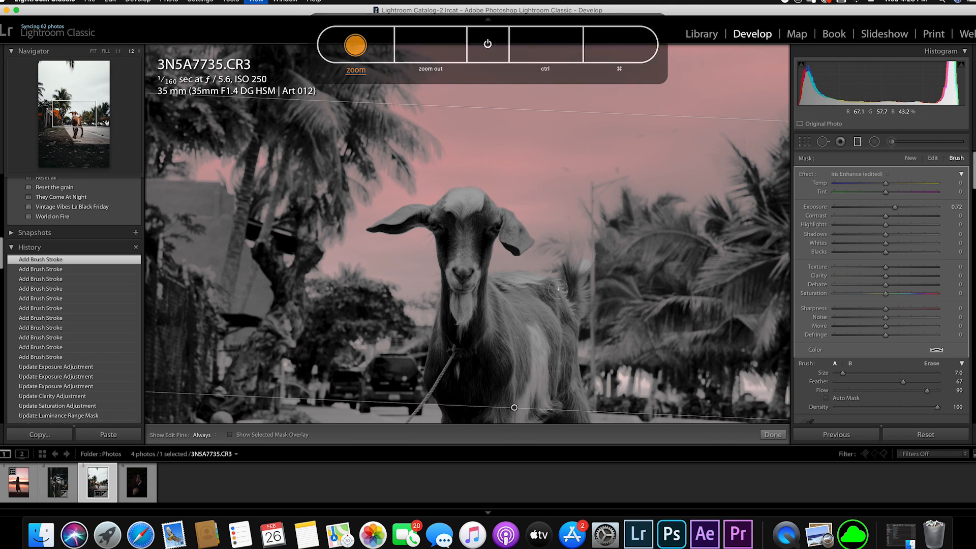
key("super+minus")
key("super+minus")
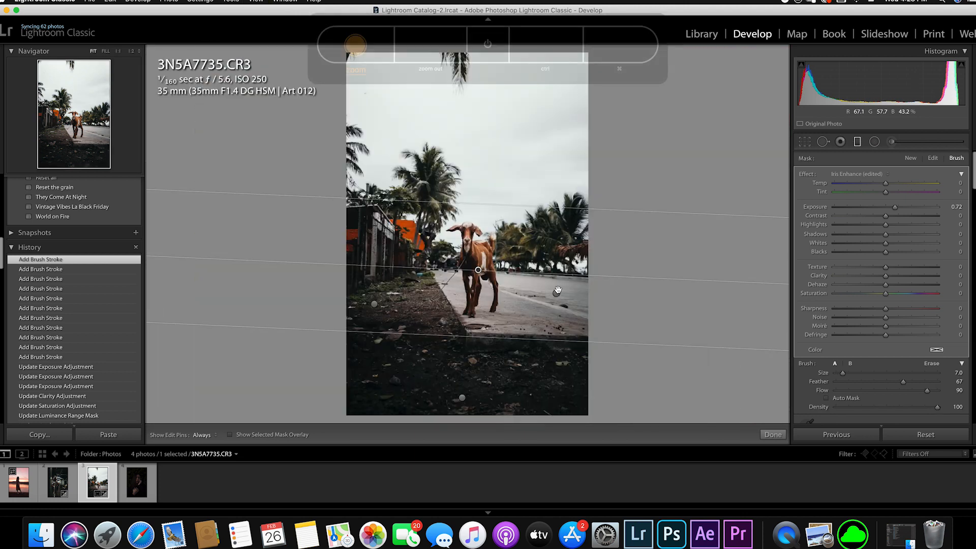
- Hide the luminance mask and set the sky filter's Temp −15, Exposure −0.51, Highlights −23, Shadows −26, Whites −31, Saturation 17 and Range 63/100
left_click(934, 160)
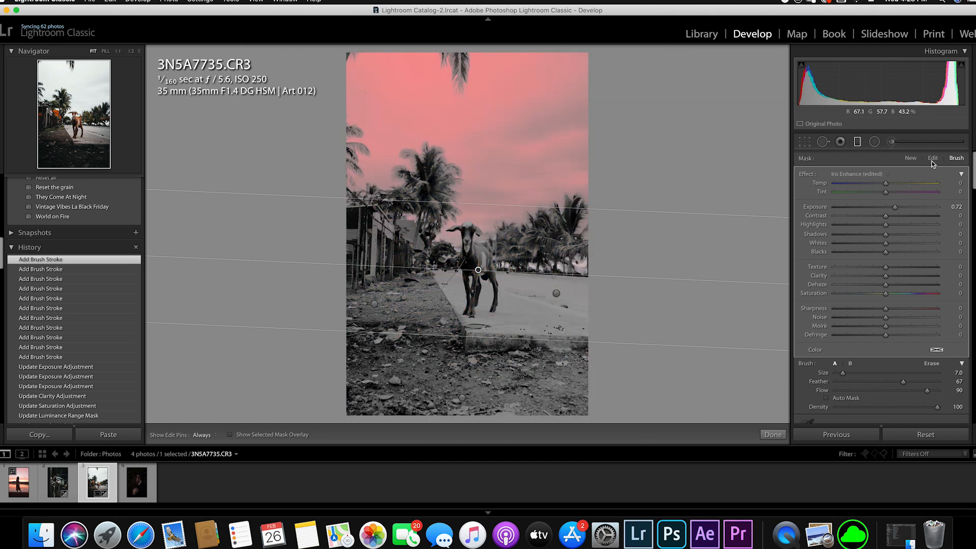
left_click(933, 160)
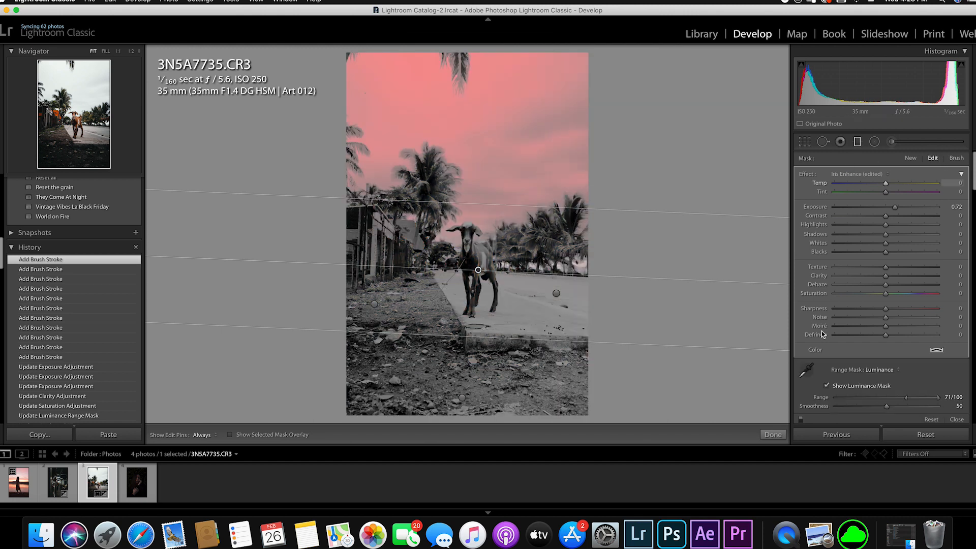
left_click(827, 387)
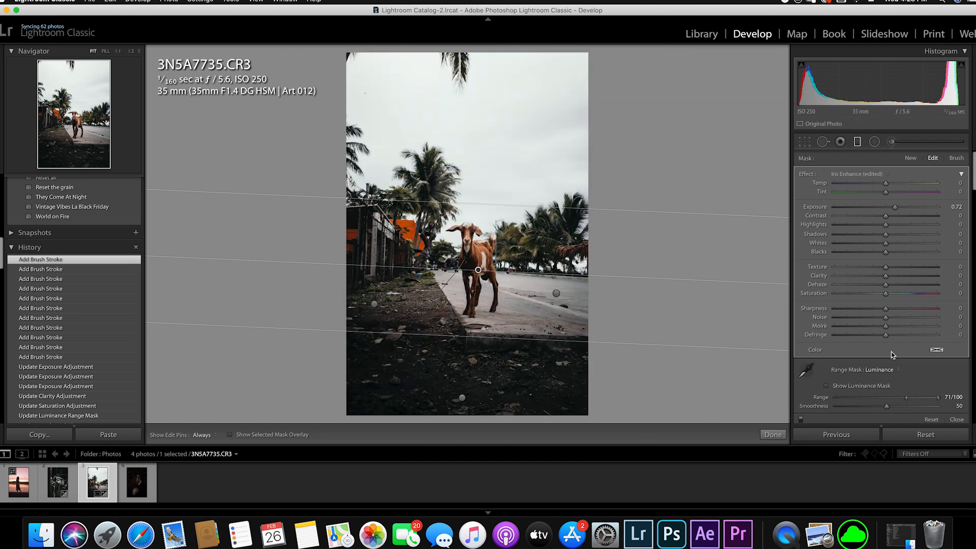
left_click_drag(880, 209, 877, 210)
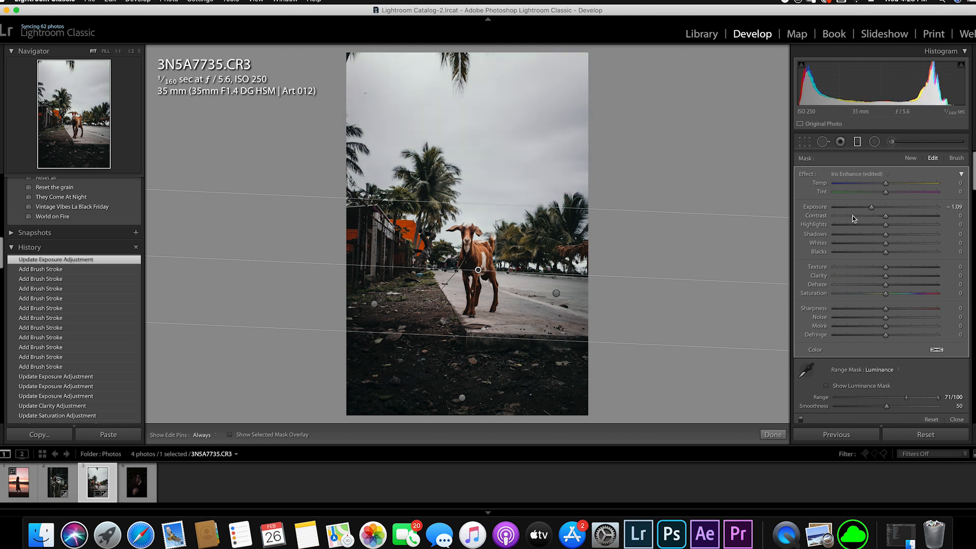
mouse_move(886, 225)
left_mouse_down()
mouse_move(863, 227)
mouse_move(869, 235)
left_mouse_up()
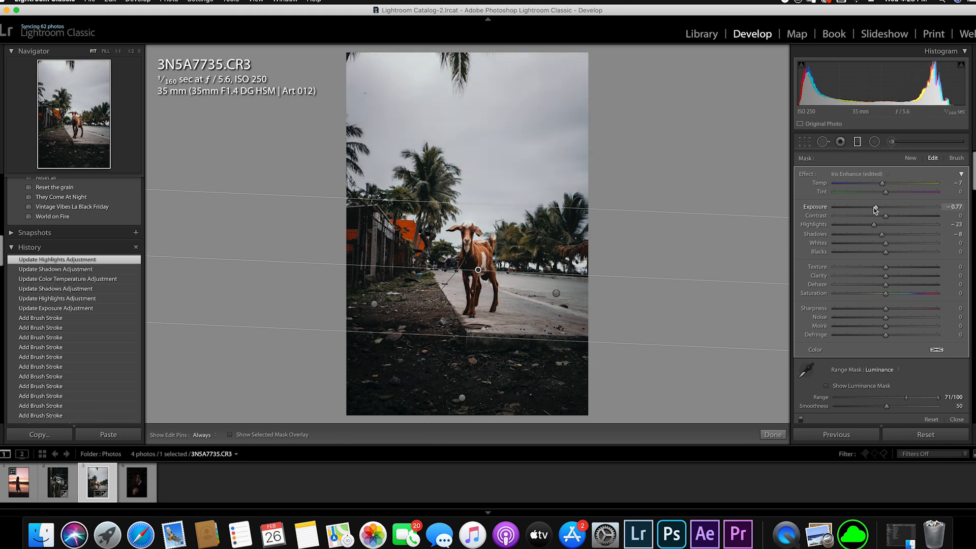
left_click_drag(875, 210, 875, 208)
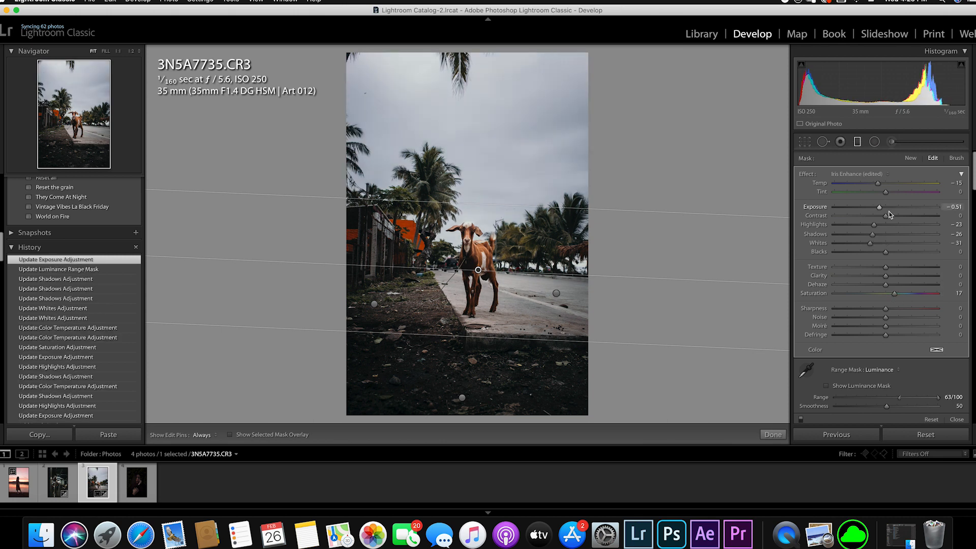
left_click(773, 435)
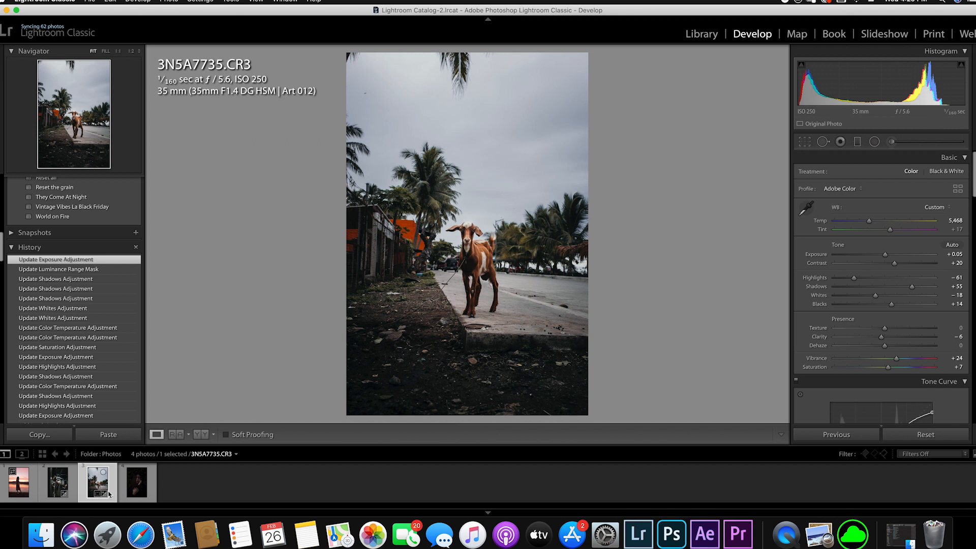
- Open the lakeside silhouette photo 3N5A6887.CR3 and return it to its Paste Settings history state
left_click(34, 491)
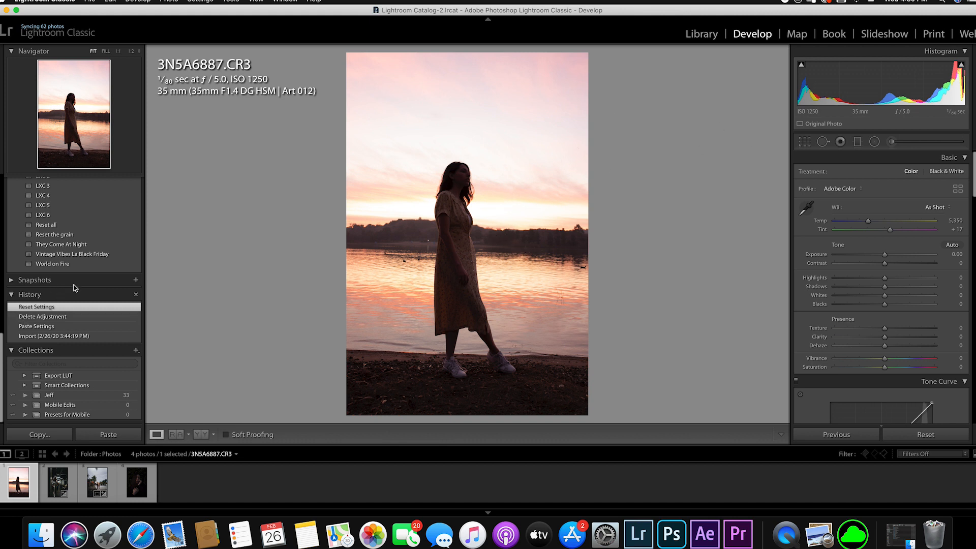
left_click(65, 316)
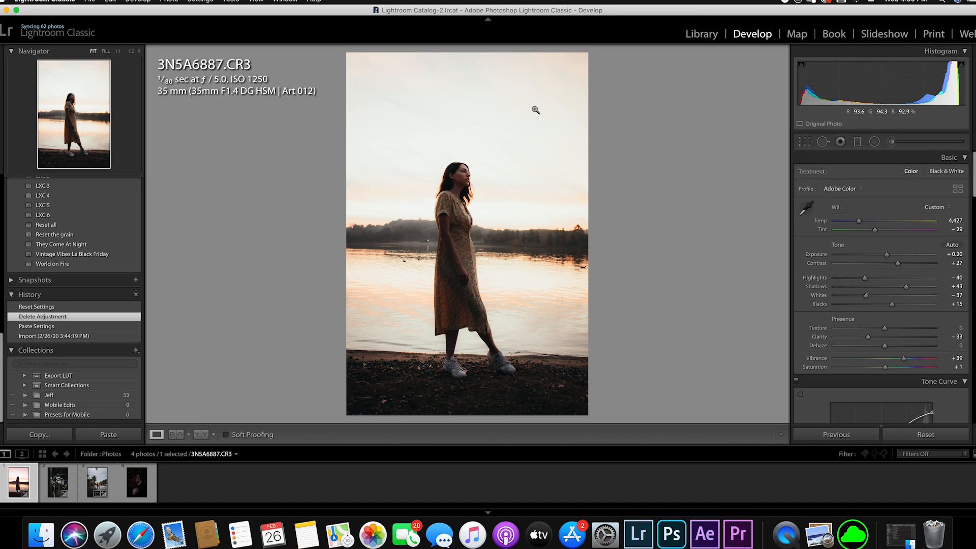
left_click(44, 328)
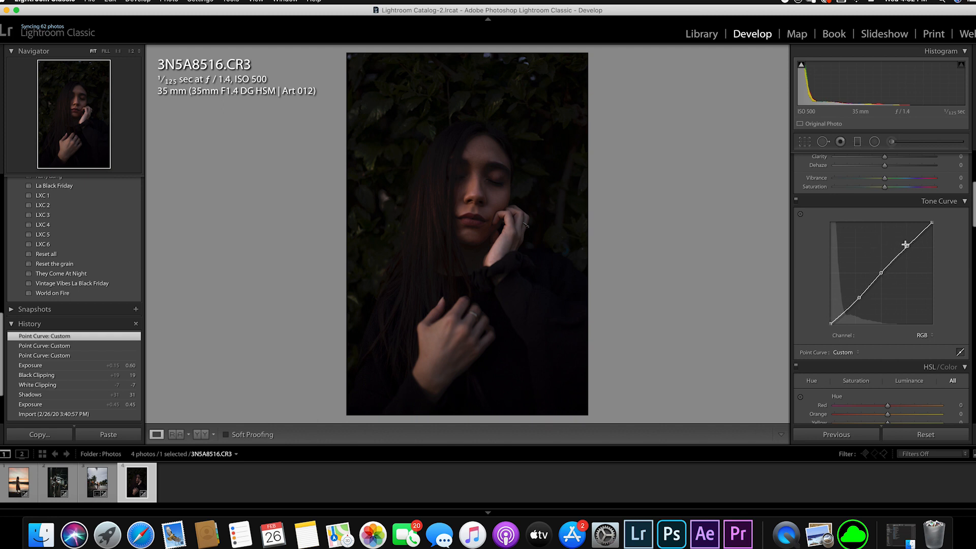
left_click_drag(860, 298, 865, 306)
left_click_drag(907, 246, 901, 236)
key("super+z")
mouse_move(881, 273)
left_mouse_down()
mouse_move(868, 269)
mouse_move(895, 288)
mouse_move(878, 276)
mouse_move(876, 286)
left_mouse_up()
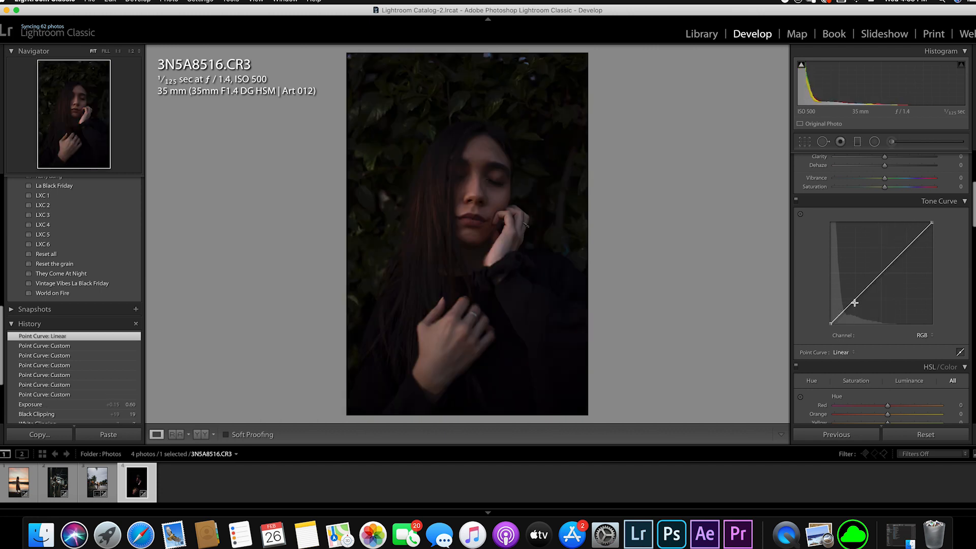
- Shape the dark portrait's RGB point curve into an S with a raised black point, lowered shadows, fixed midpoint and raised highlights
left_click(857, 297)
left_click(881, 273)
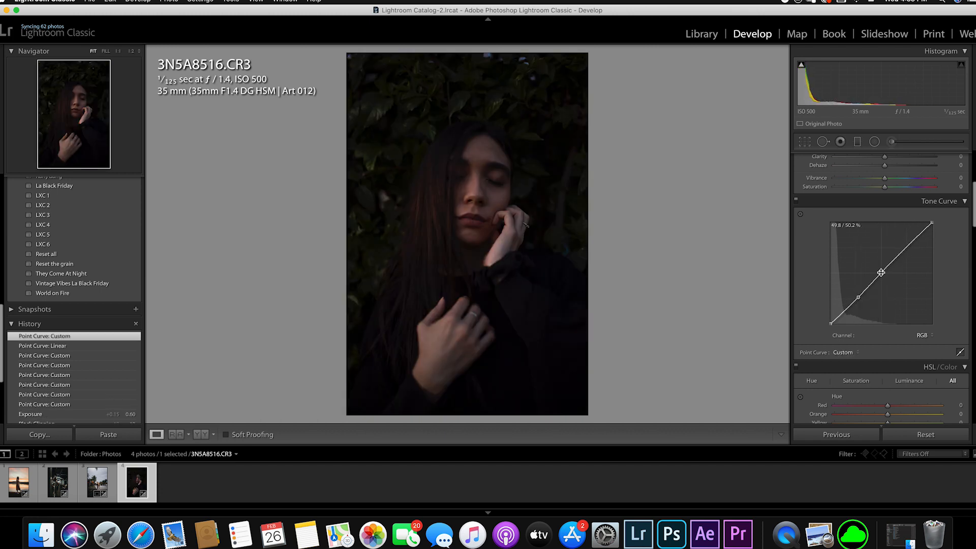
left_click(903, 247)
left_click_drag(830, 323, 857, 304)
key("super+z")
left_click_drag(907, 248, 904, 240)
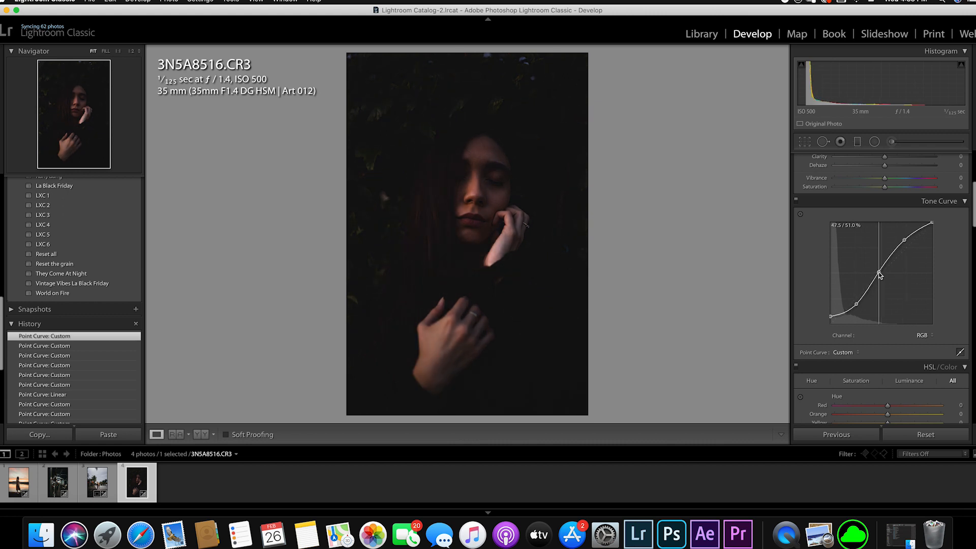
left_click(880, 273)
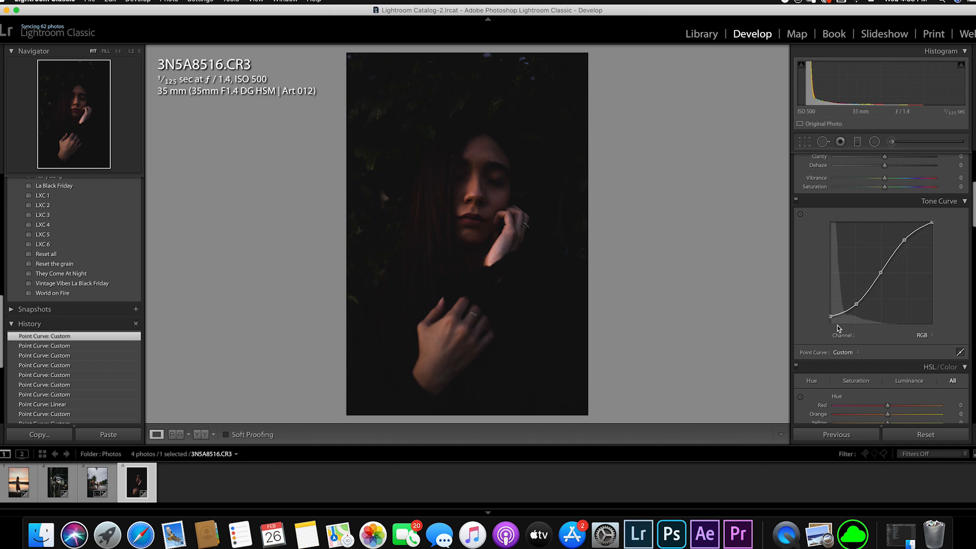
mouse_move(857, 304)
left_mouse_down()
mouse_move(832, 319)
mouse_move(849, 308)
left_mouse_up()
key("super+z")
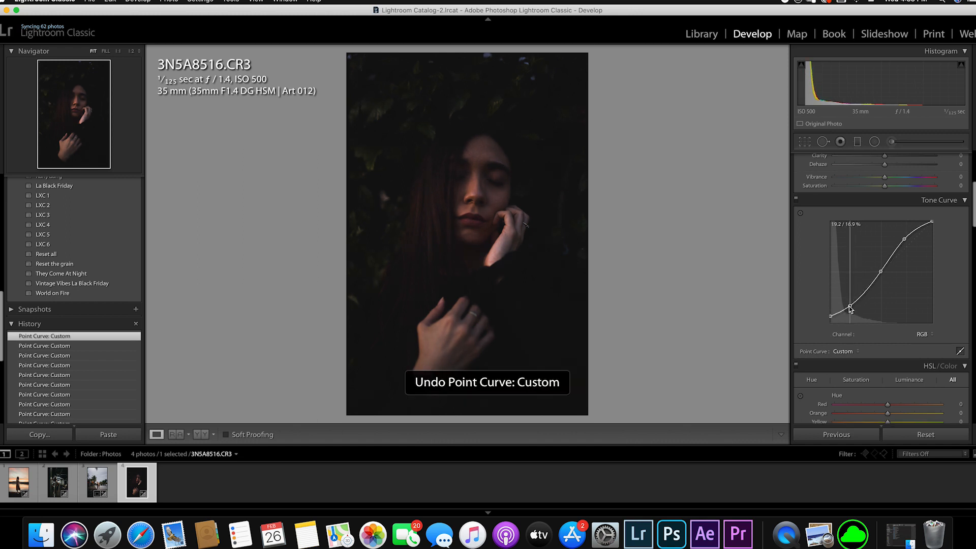
left_click_drag(881, 274, 880, 273)
left_click_drag(934, 223, 933, 223)
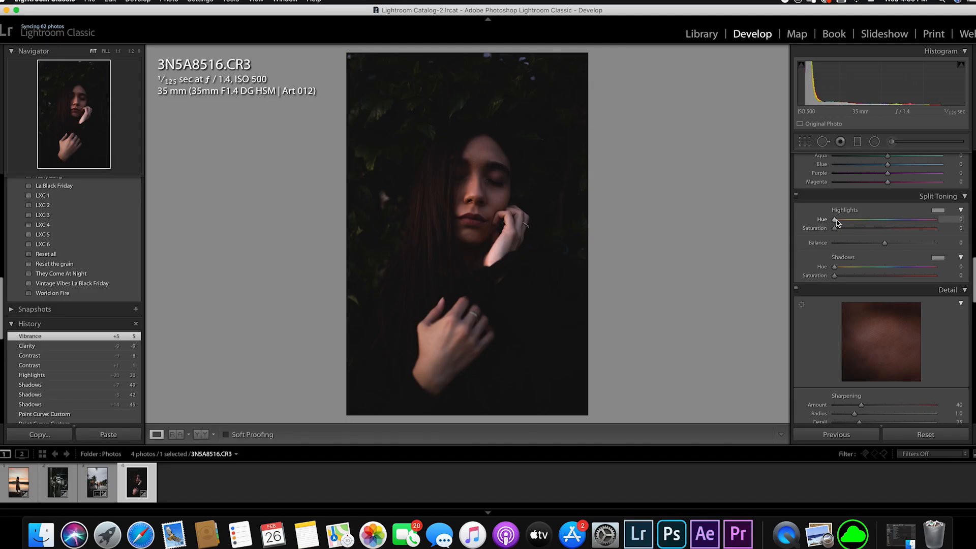
- Tint the portrait's shadows with a split-toning Hue of 0 and Saturation of 5
left_click(938, 259)
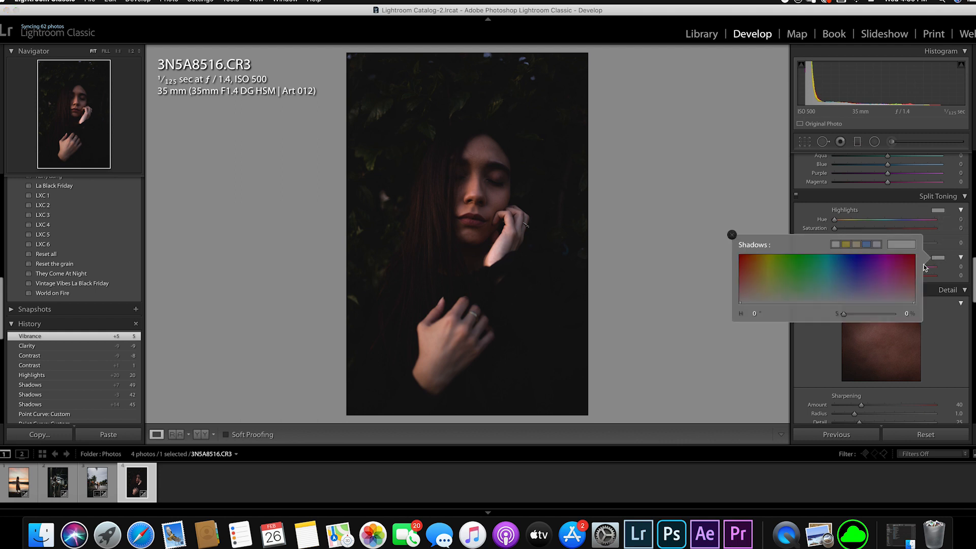
mouse_move(747, 277)
left_mouse_down()
mouse_move(728, 274)
mouse_move(752, 261)
mouse_move(746, 274)
mouse_move(820, 280)
mouse_move(768, 286)
mouse_move(737, 277)
left_mouse_up()
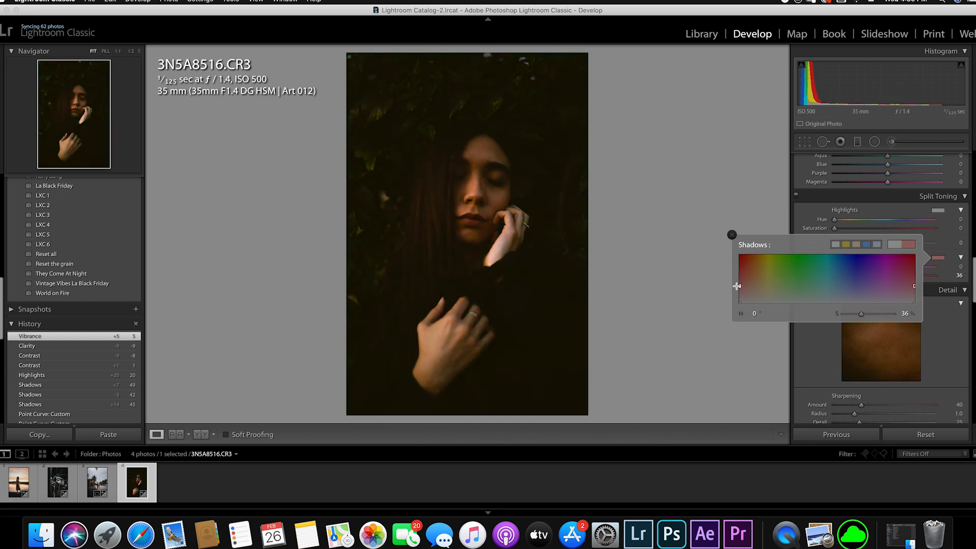
left_click(733, 234)
left_click_drag(872, 276, 840, 277)
key("z")
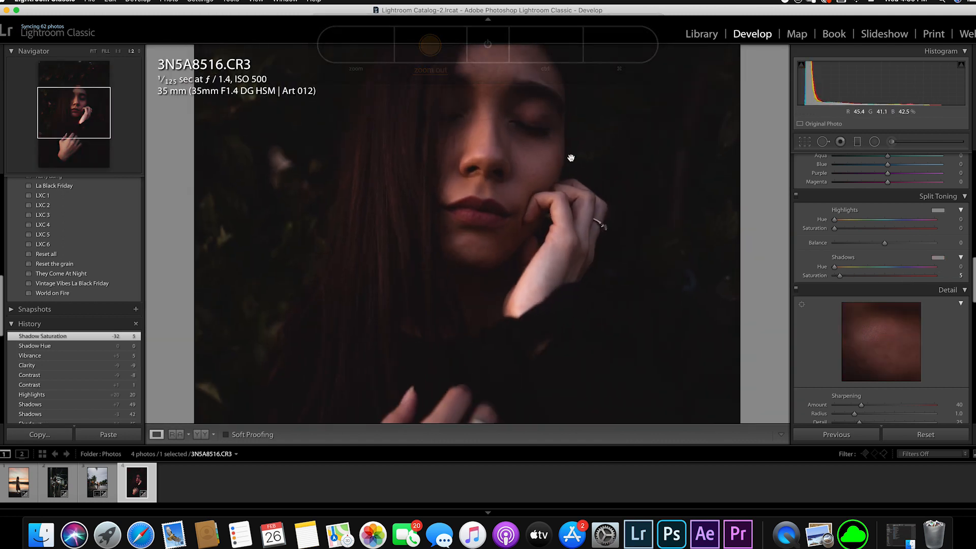
left_click(623, 191)
- Tint the portrait's highlights with a split-toning Hue of 35 and Saturation of 10
left_click(939, 210)
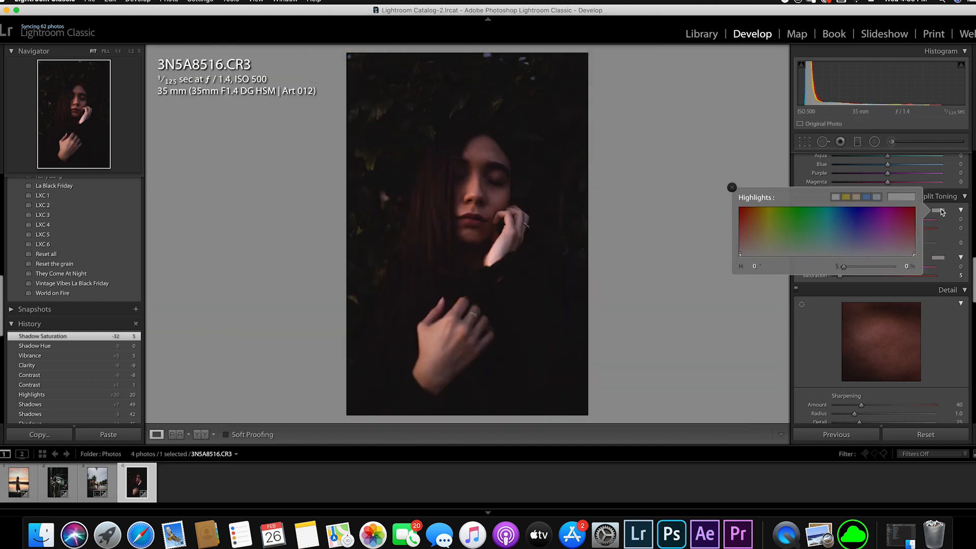
left_click_drag(756, 222, 760, 216)
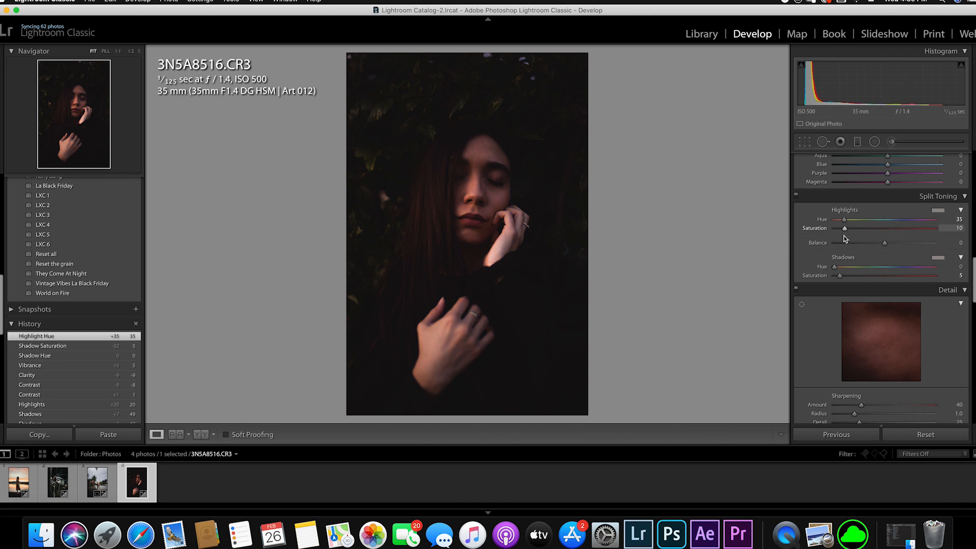
left_click_drag(845, 238, 846, 239)
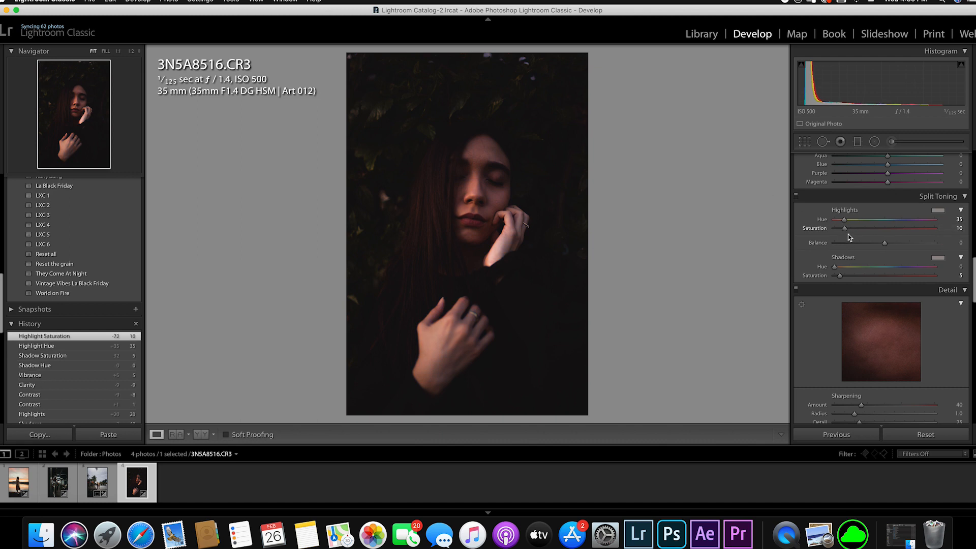
- Toggle Split Toning off and on to compare its effect on the portrait
left_click(797, 195)
left_click(796, 196)
left_click(796, 196)
left_click(796, 196)
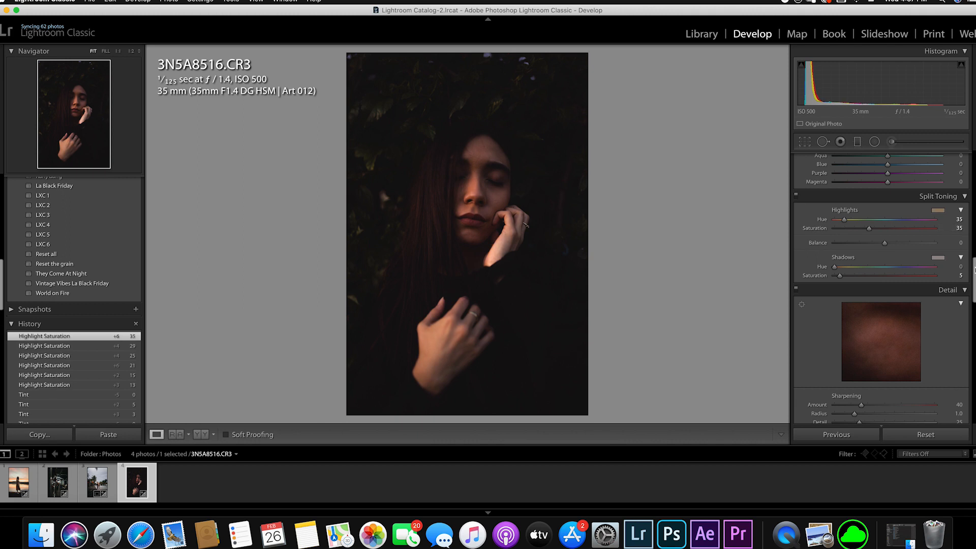
- Set the portrait's Blacks to +45, Whites to −26, Contrast to +3 and Shadows to +51
scroll(974, 270, "up", 10)
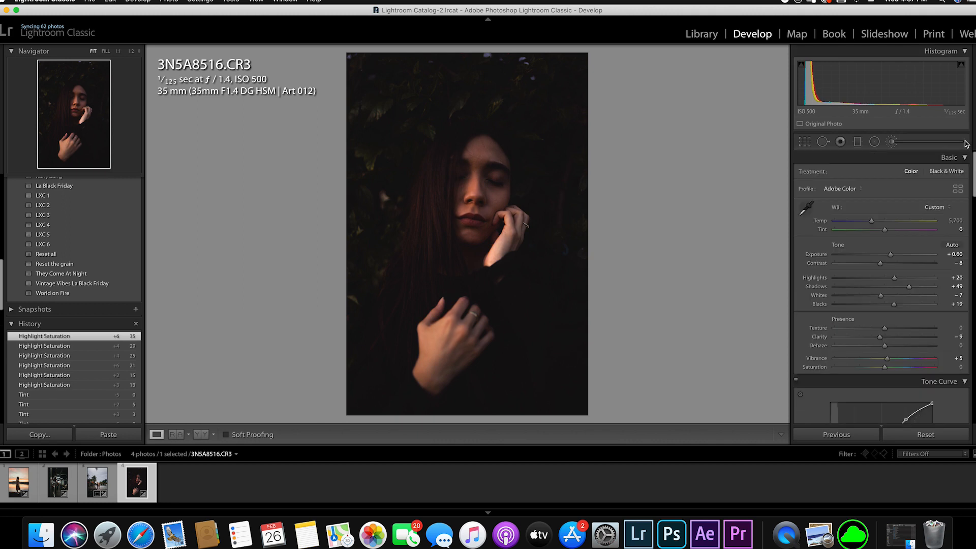
double_click(908, 303, "shift")
double_click(881, 295, "shift")
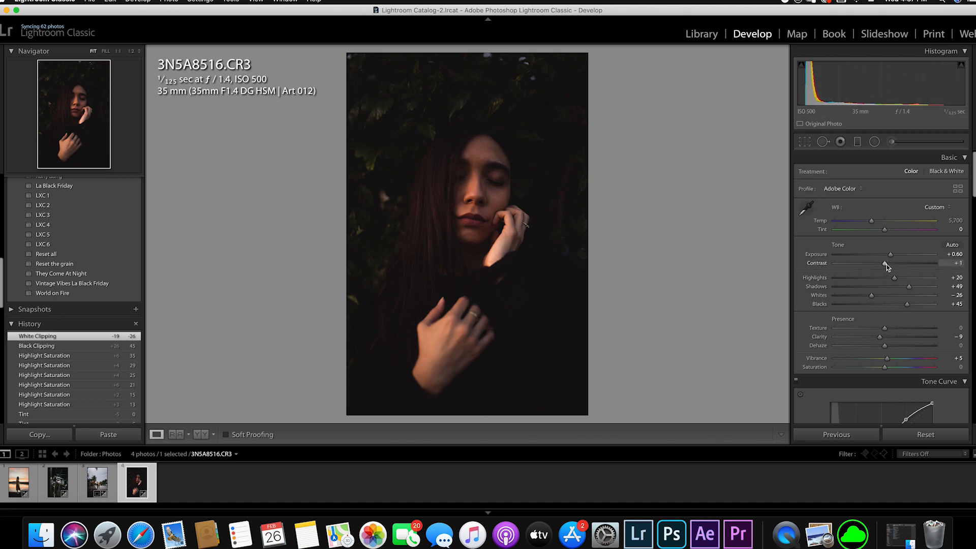
left_click_drag(909, 287, 910, 288)
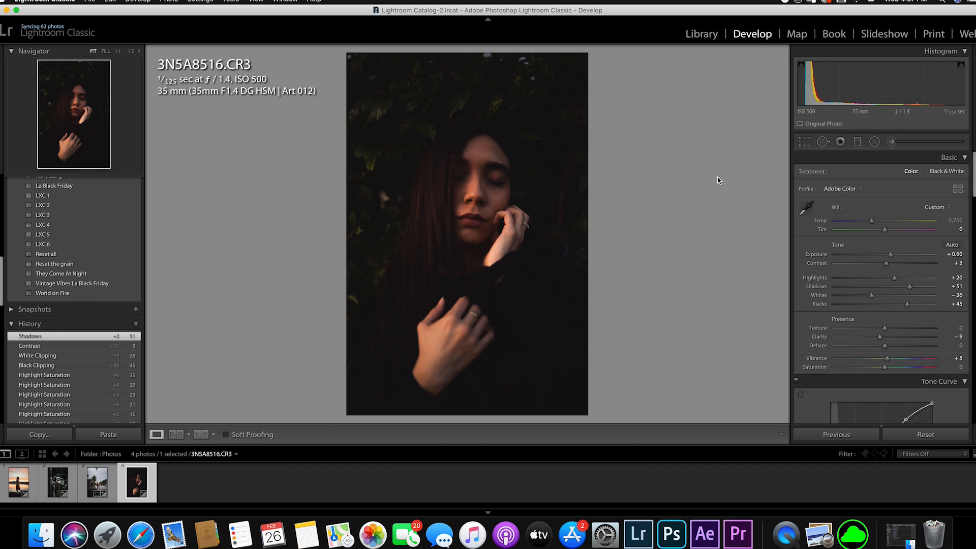
- Add an inverted radial filter with the Iris Enhance effect around the woman's face and tilt it to follow her head
left_click(874, 141)
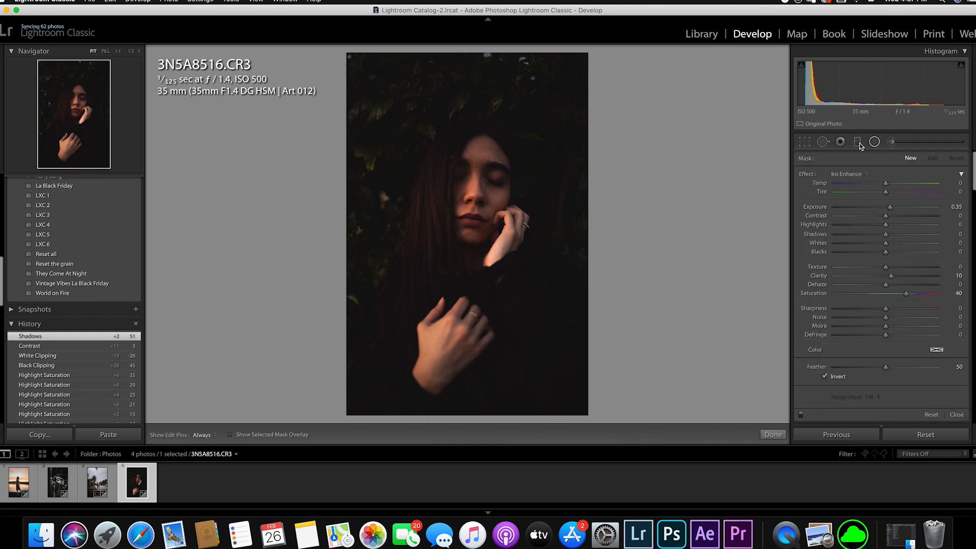
mouse_move(478, 178)
left_mouse_down()
mouse_move(499, 233)
mouse_move(514, 245)
left_mouse_up()
left_click_drag(477, 178, 477, 185)
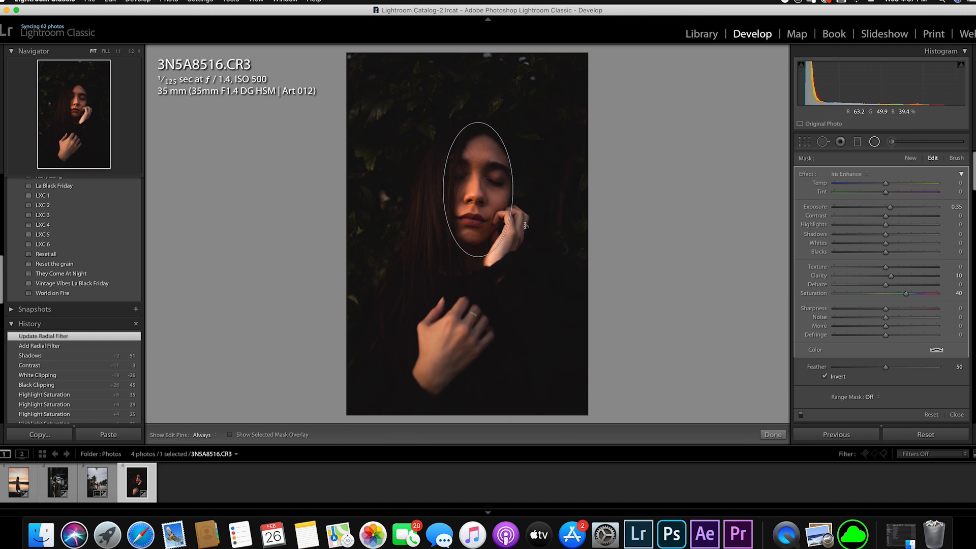
left_click_drag(514, 228, 511, 232)
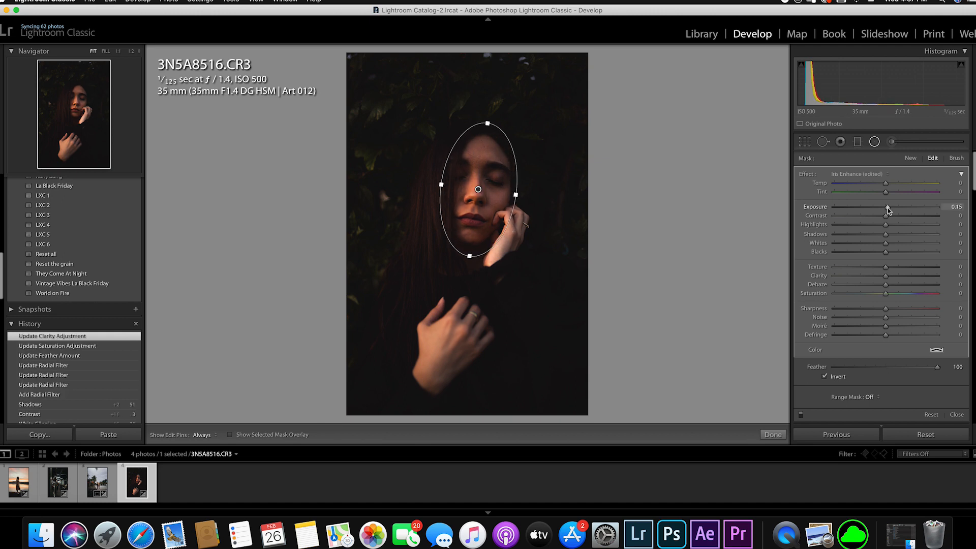
- Set the face filter's Feather to 100, reset its Clarity and Saturation, and set Highlights 16, Shadows 7 and Exposure 0.05
left_click(888, 208)
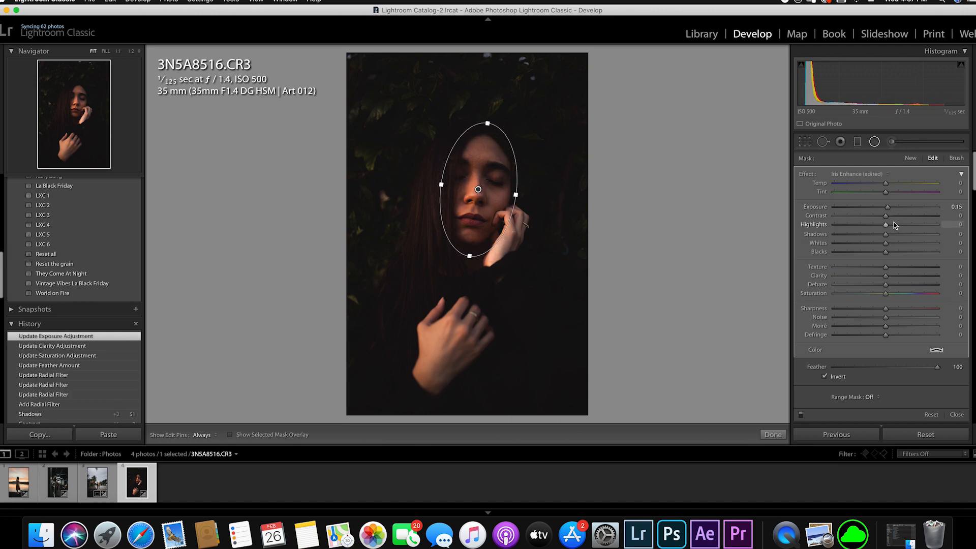
left_click_drag(887, 226, 893, 225)
left_click_drag(886, 234, 885, 212)
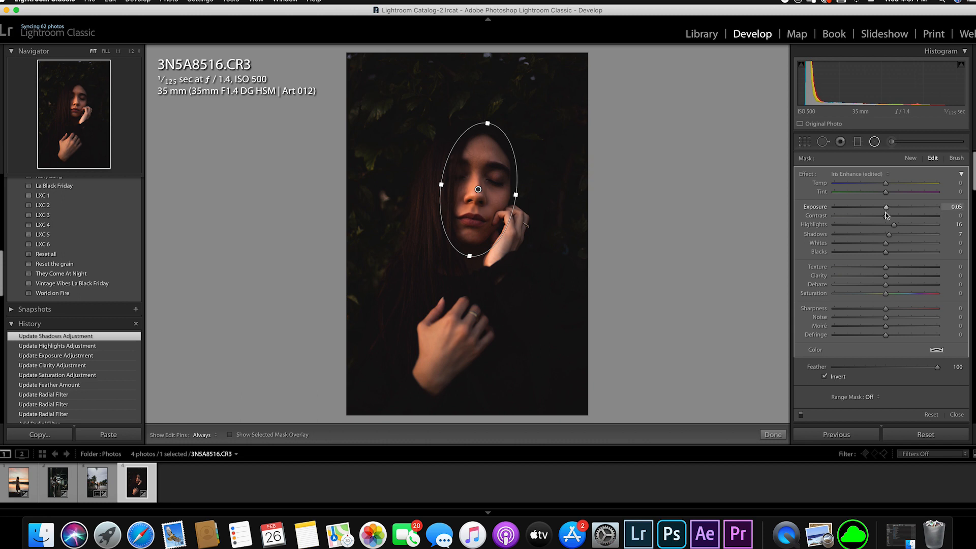
left_click(773, 436)
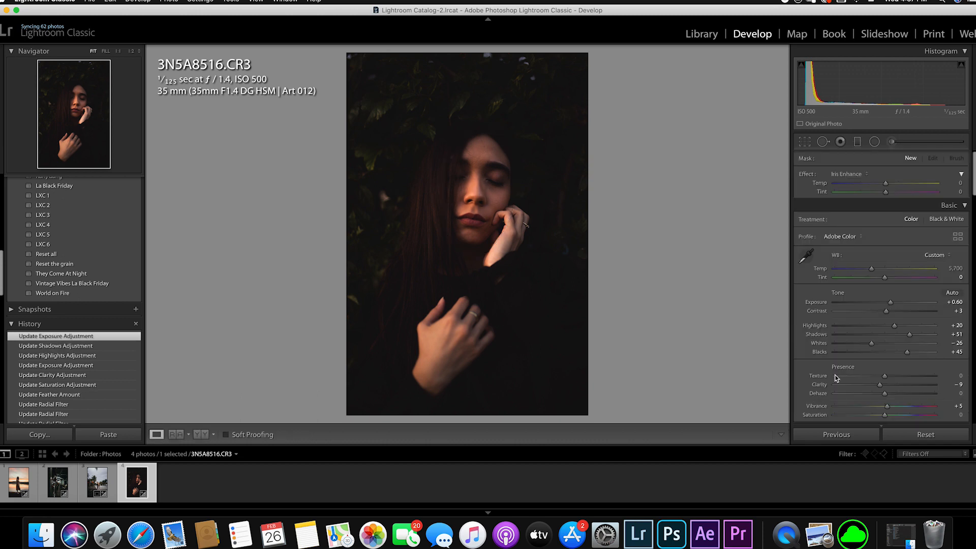